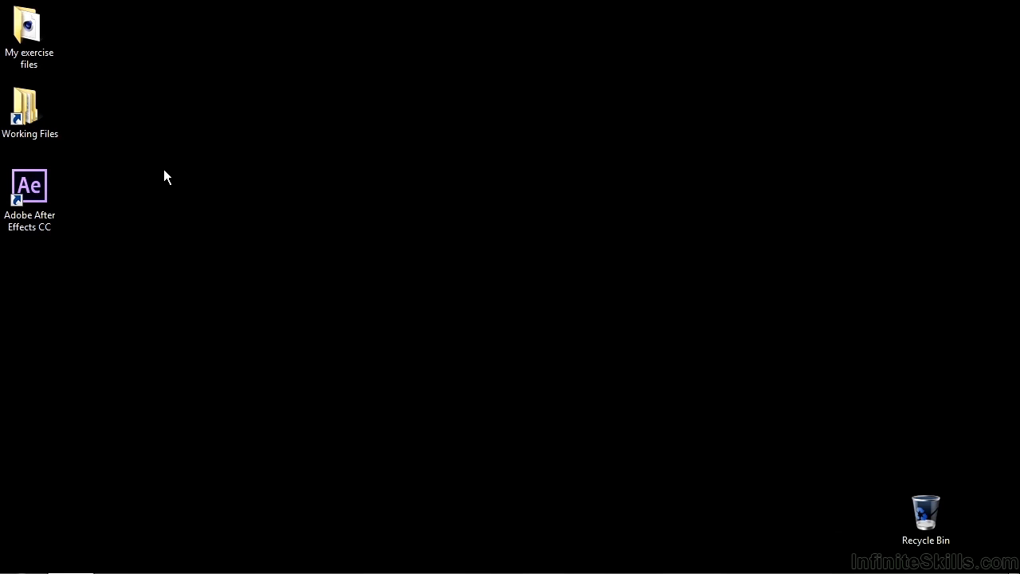
Copy compositing-tags.c4d from Working Files > CINEMA 4D files.
double_click(32, 111)
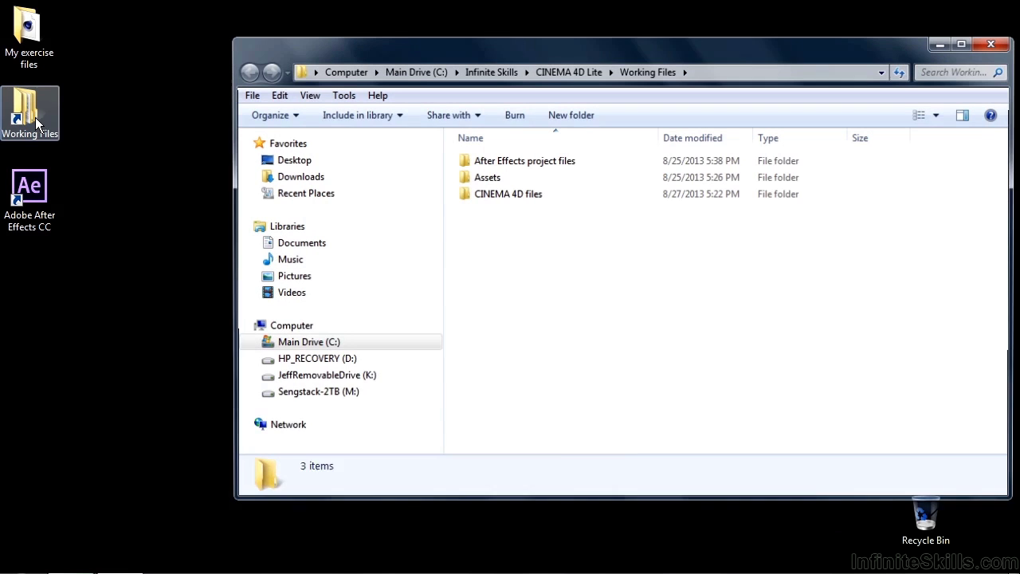
double_click(489, 196)
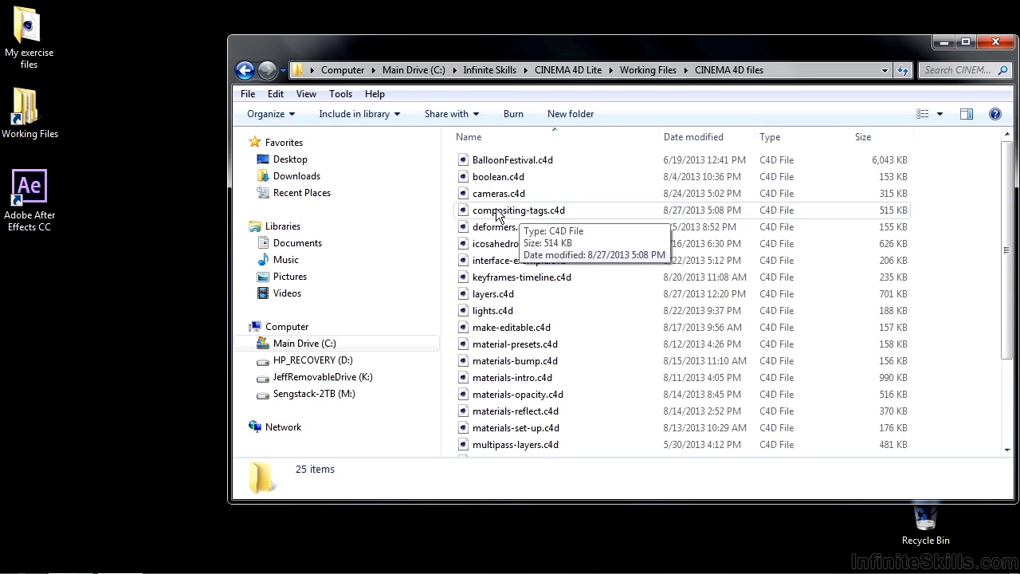
right_click(496, 209)
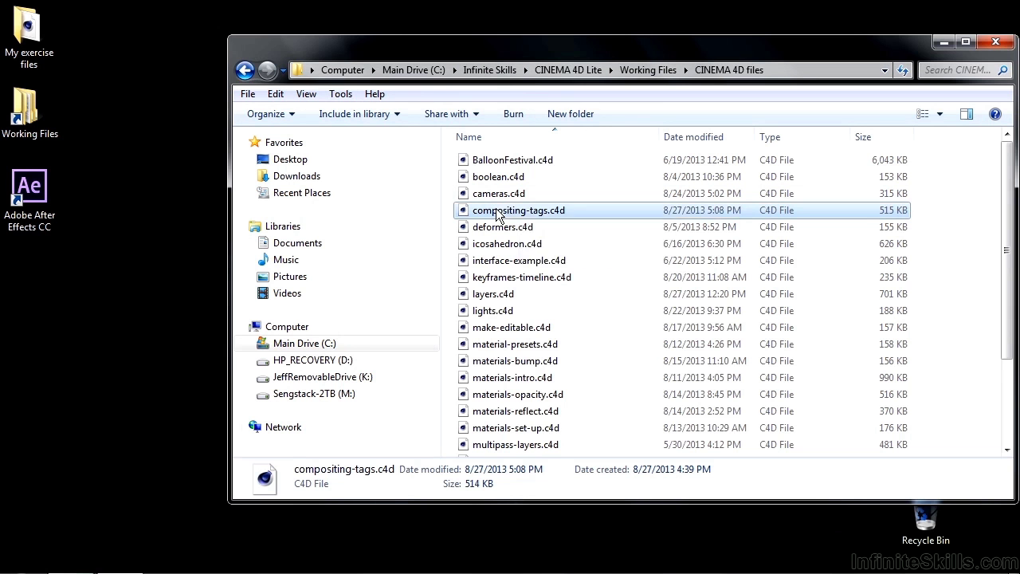
click(535, 336)
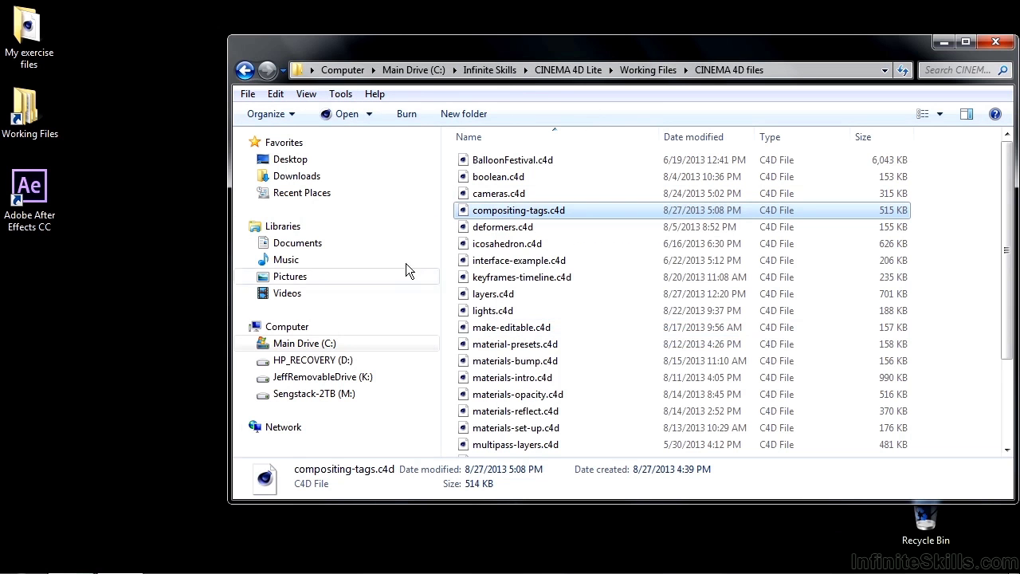
Paste it into My exercise files, rename it compositing-test.c4d, and close the window.
double_click(31, 33)
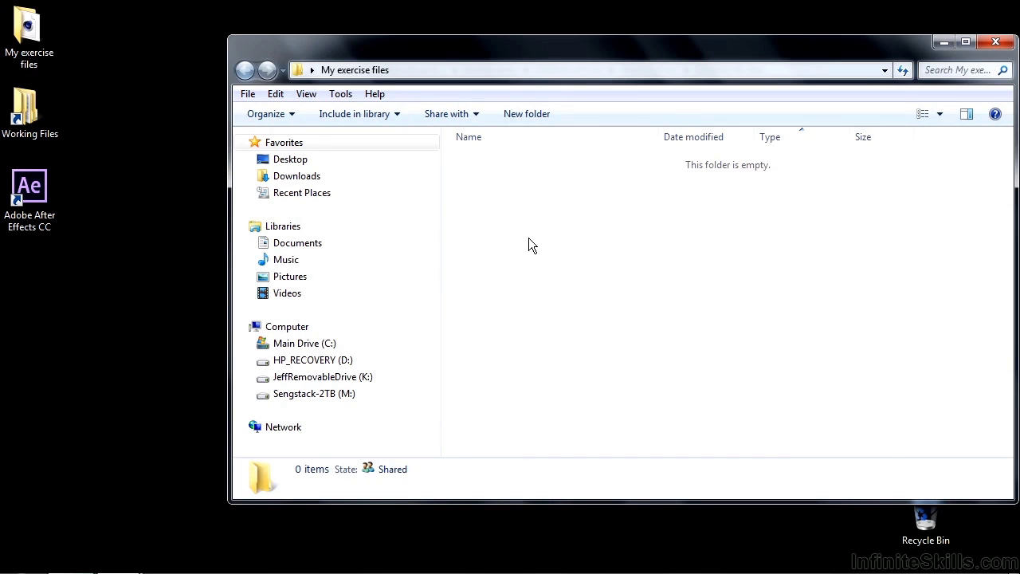
right_click(528, 238)
click(579, 348)
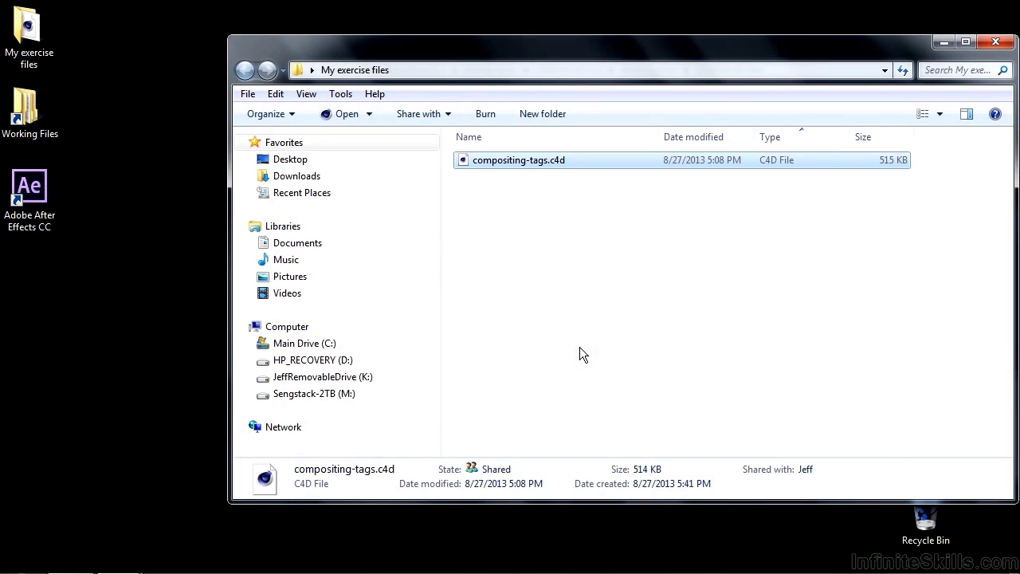
click(534, 164)
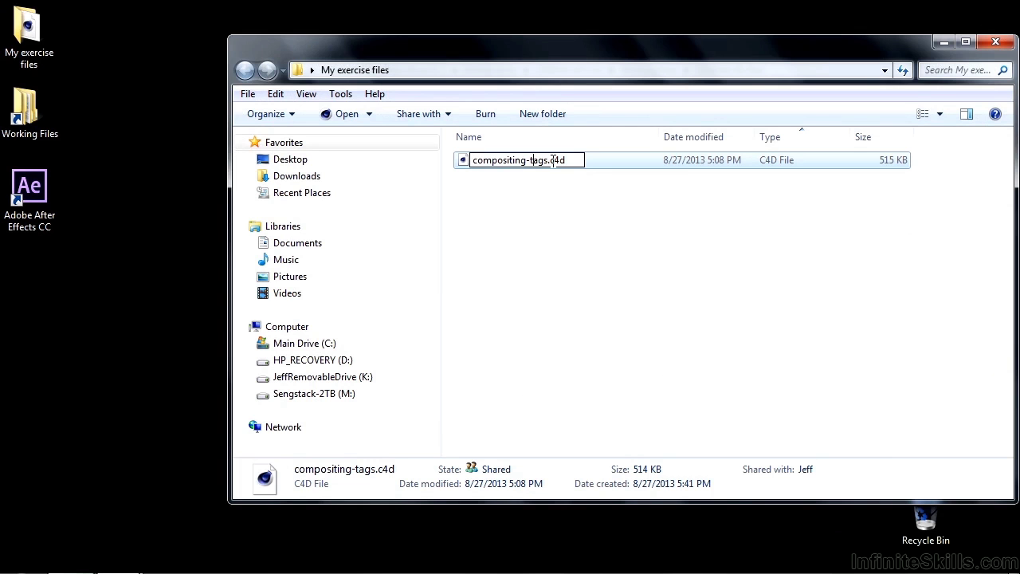
text(test)
key(Return)
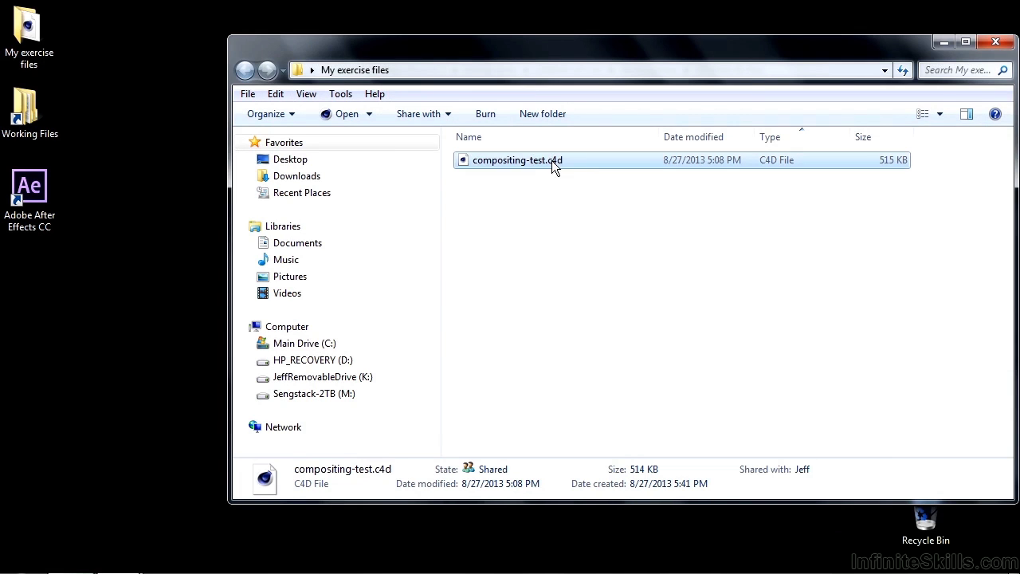
click(995, 42)
Close the remaining Explorer window and launch After Effects past the Welcome screen.
click(995, 41)
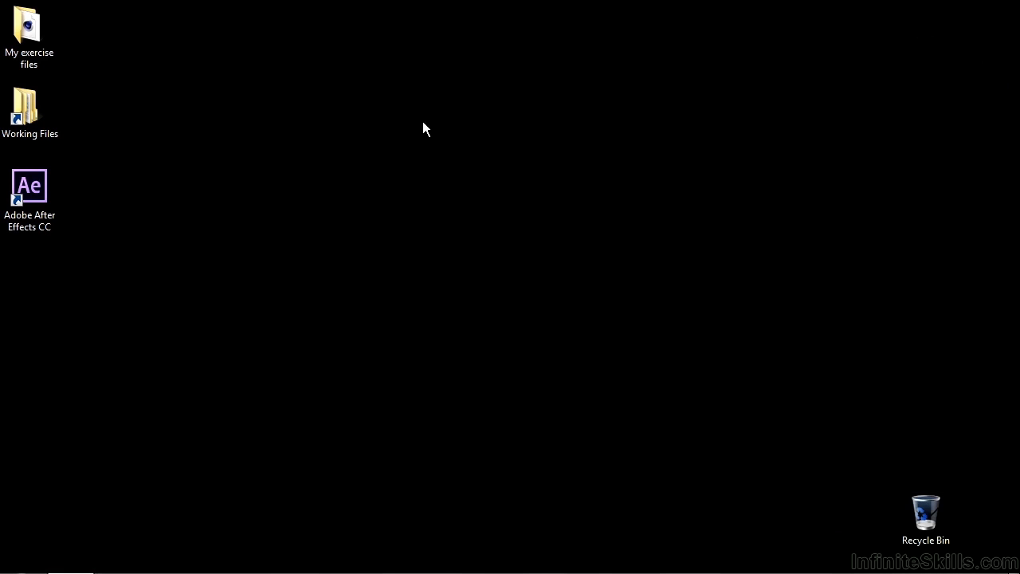
double_click(44, 193)
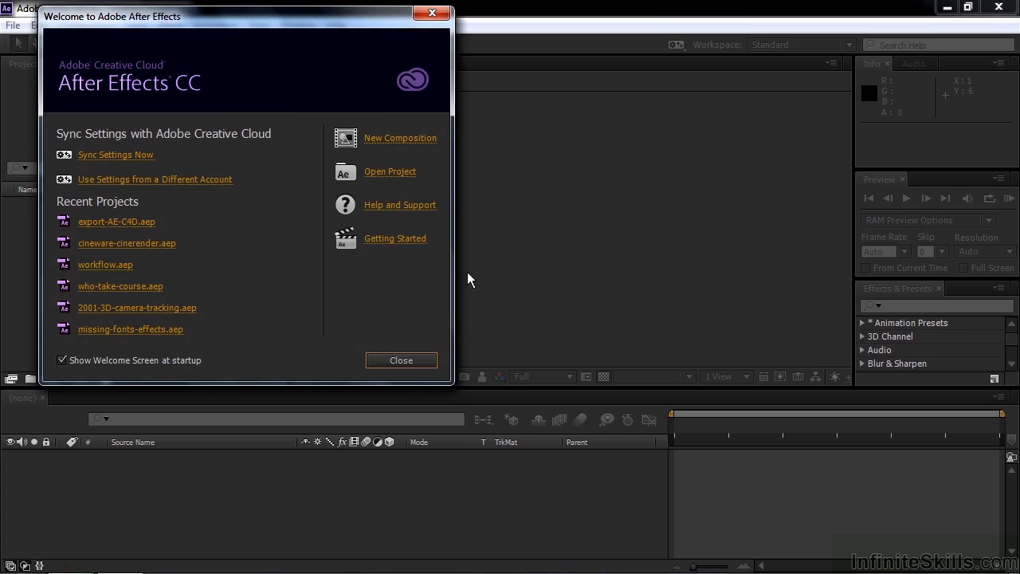
click(414, 359)
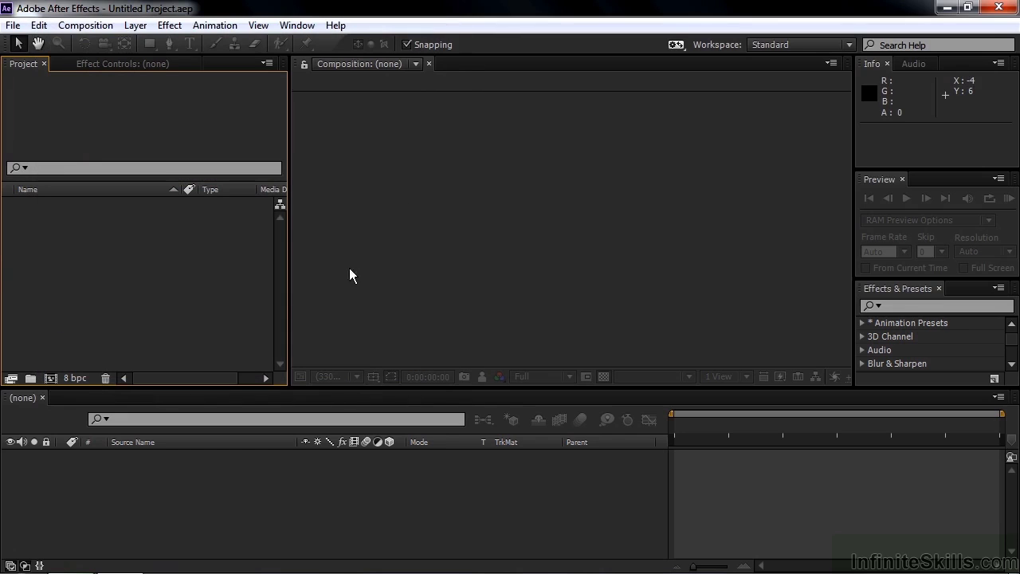
Import compositing-test.c4d from Desktop > My exercise files into the project.
double_click(101, 257)
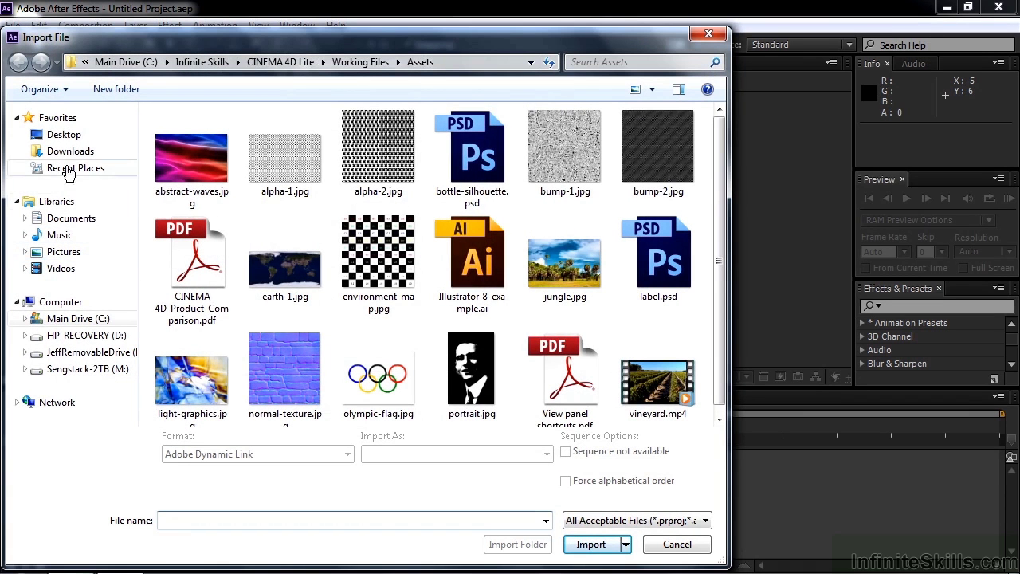
click(64, 136)
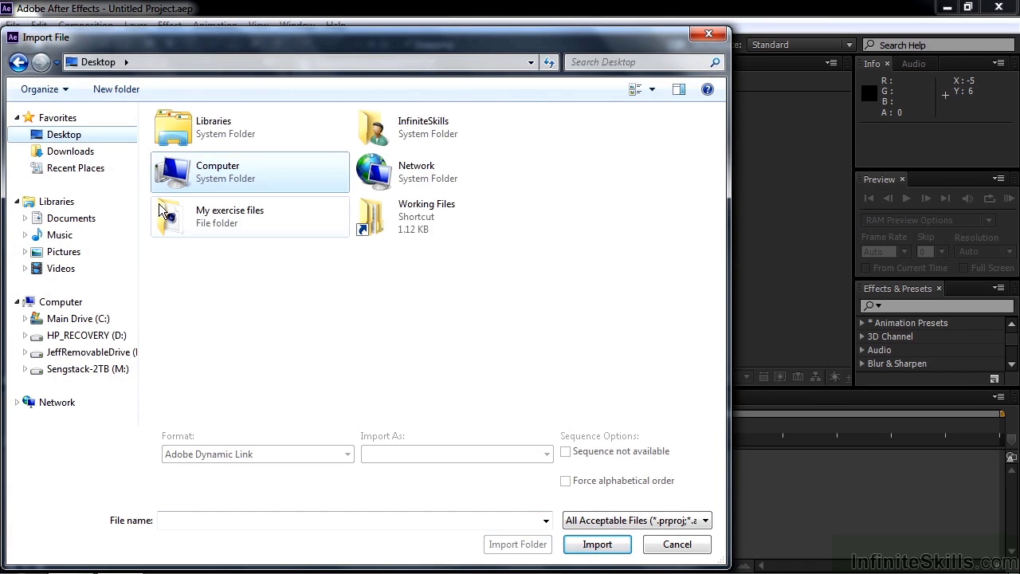
double_click(176, 225)
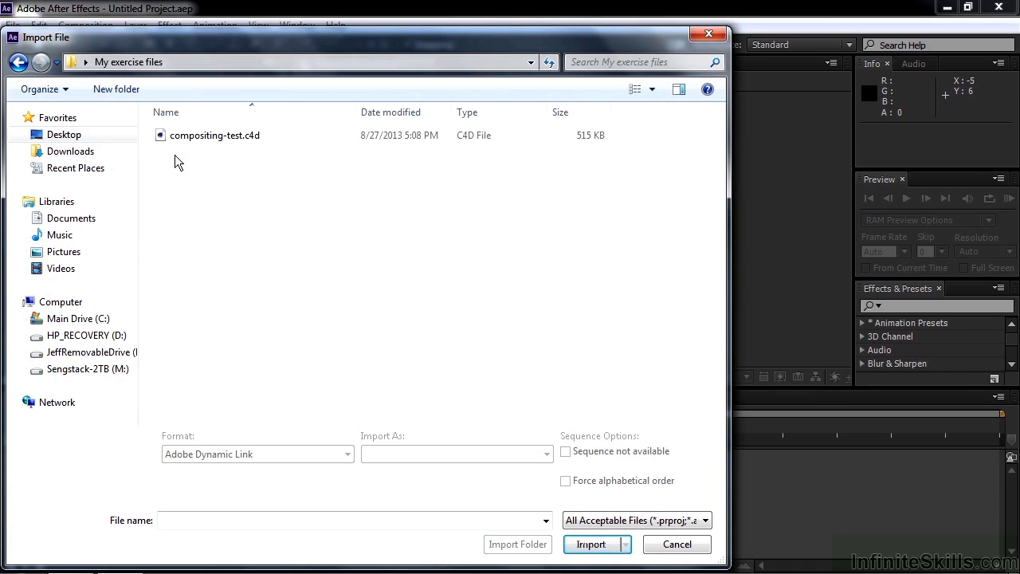
double_click(174, 139)
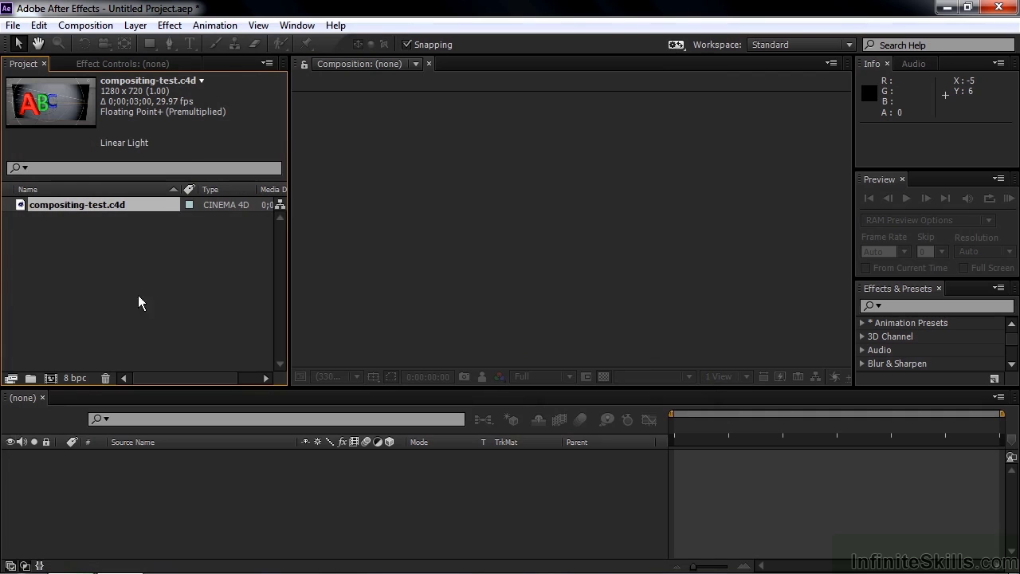
In Project Settings, choose sRGB IEC61966-2.1, linearize it, and set depth to 16 bits per channel.
click(74, 378)
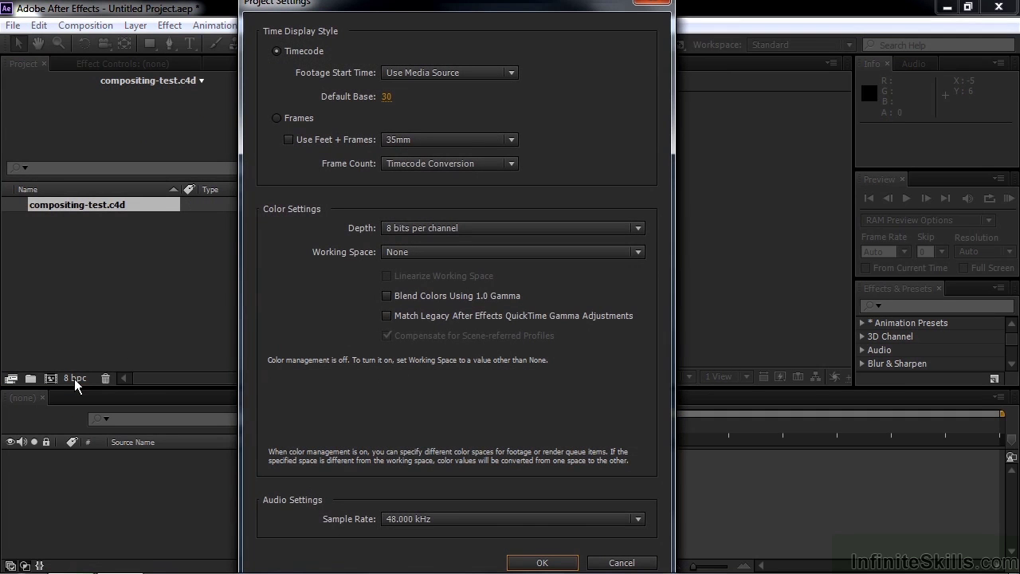
click(637, 253)
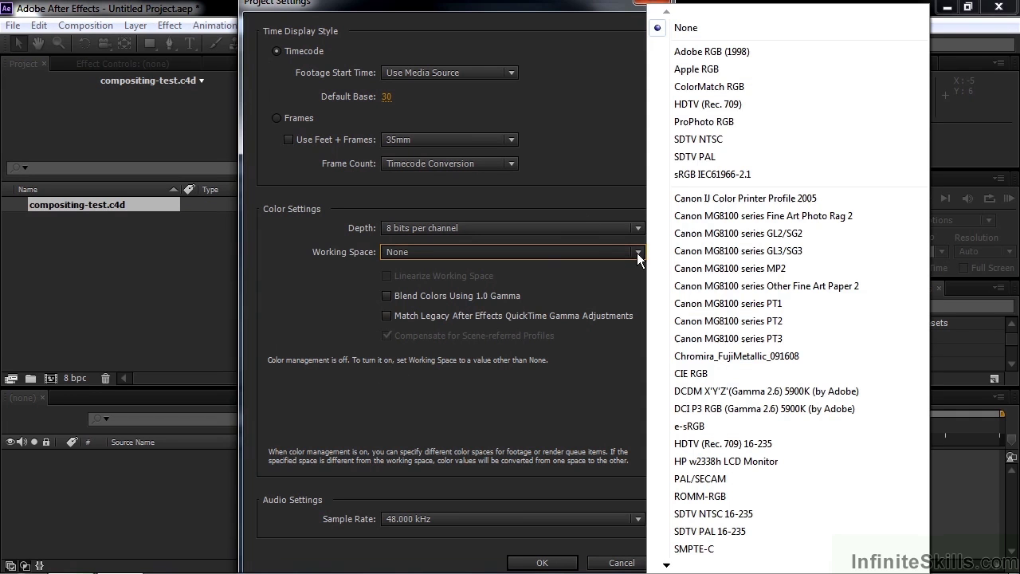
click(690, 176)
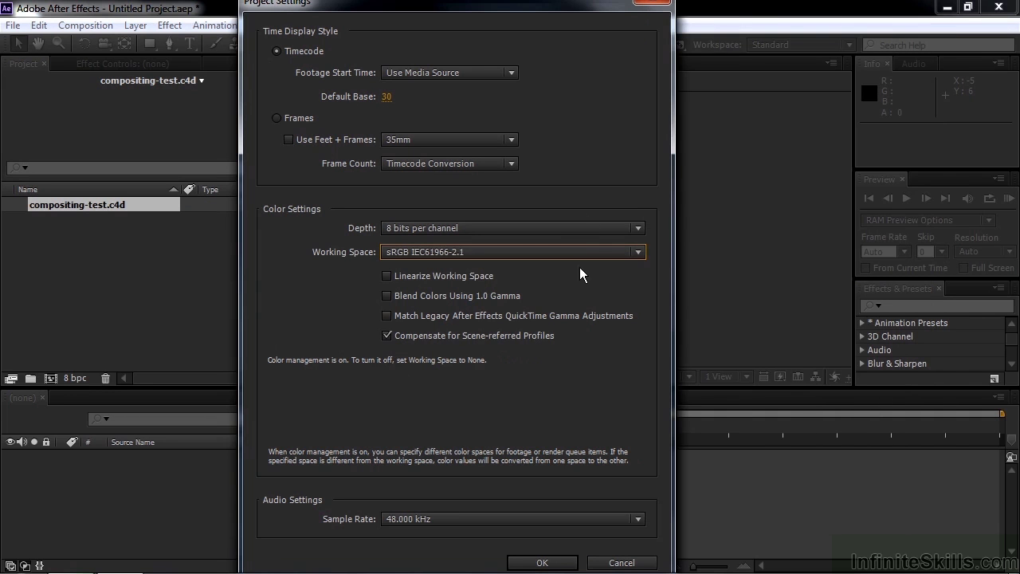
click(387, 276)
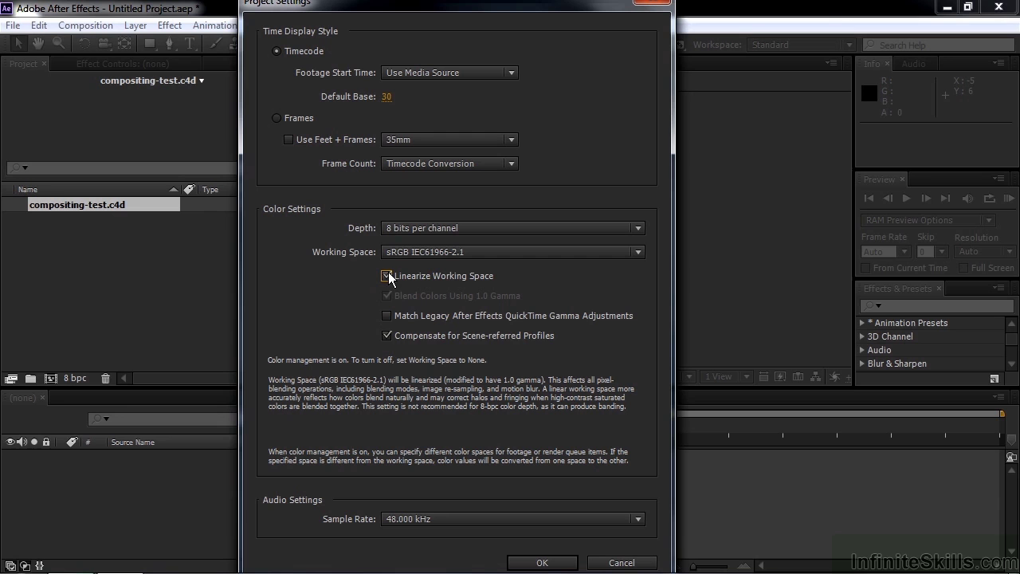
click(637, 229)
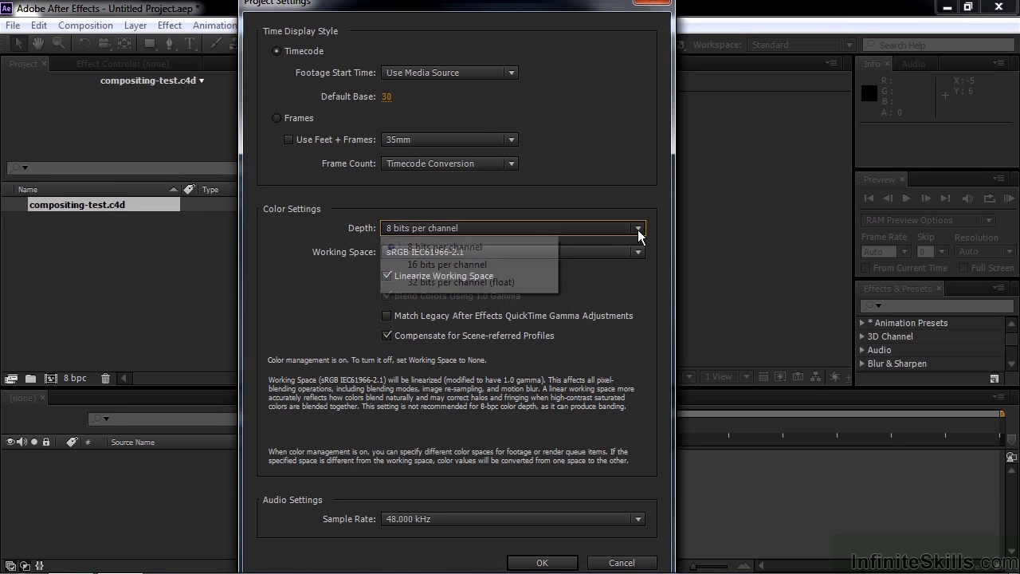
click(478, 264)
click(547, 564)
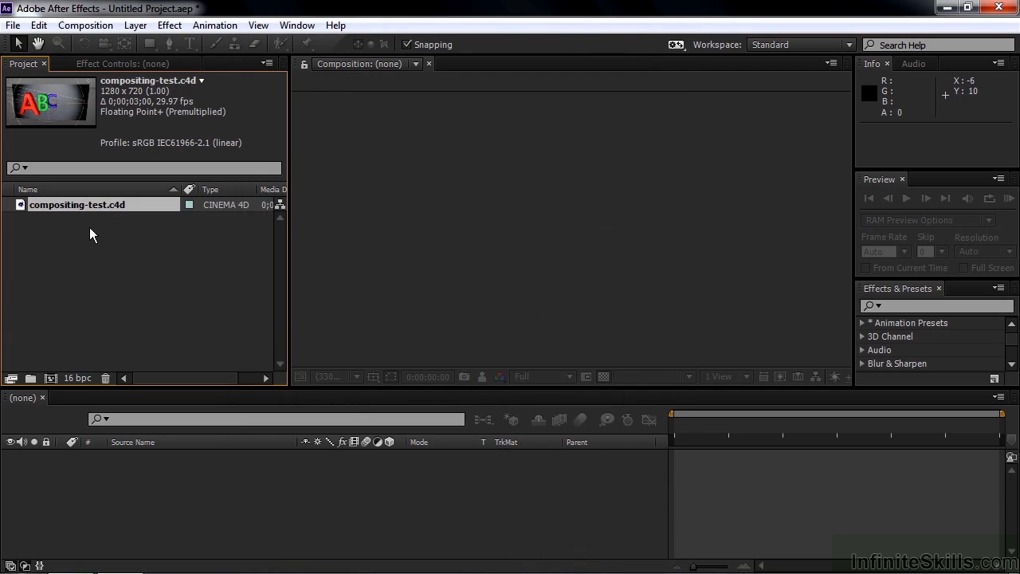
Create a comp from compositing-test.c4d, set the CINEWARE renderer to Standard (Final), and go to 0;00;01;21.
drag(33, 204, 48, 377)
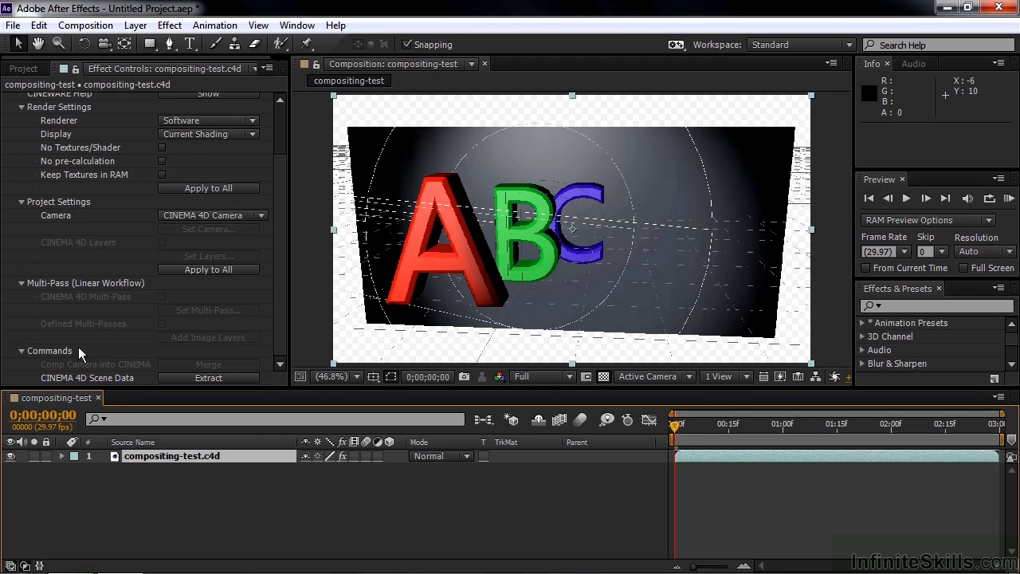
click(254, 123)
click(255, 137)
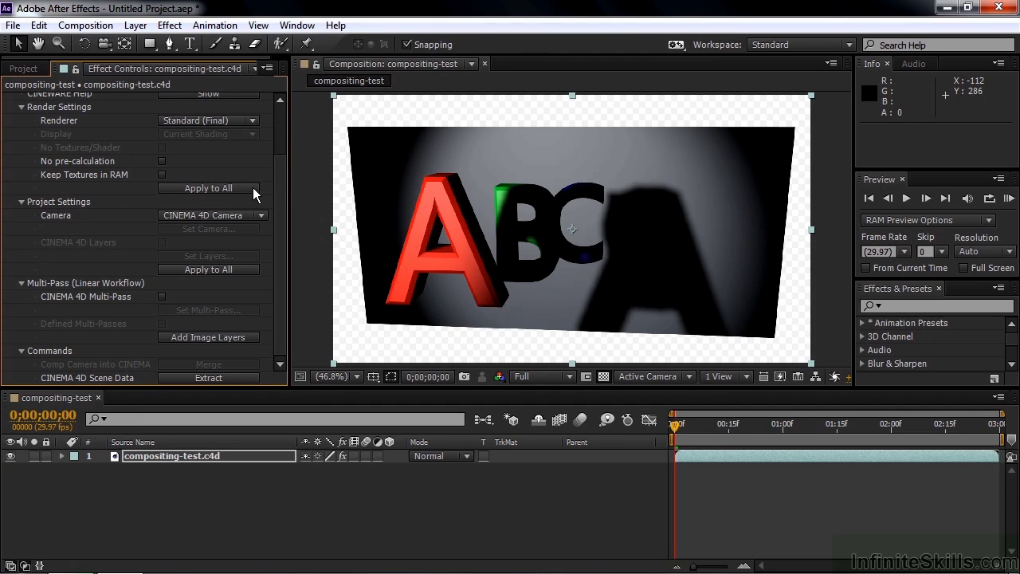
click(858, 425)
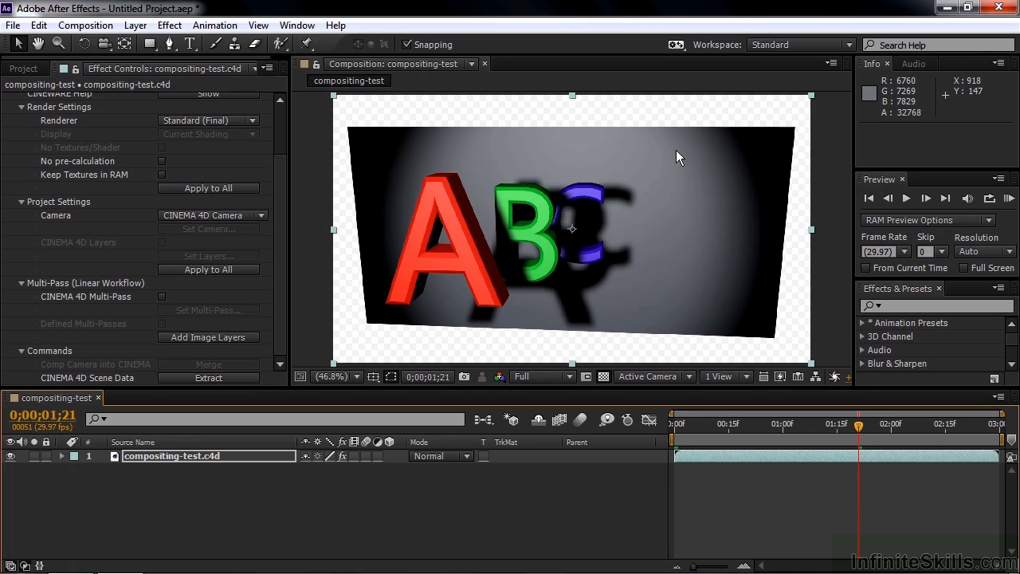
Select compositing-test.c4d in the Project panel and use Edit > Edit Original to open CINEMA 4D Lite.
click(36, 69)
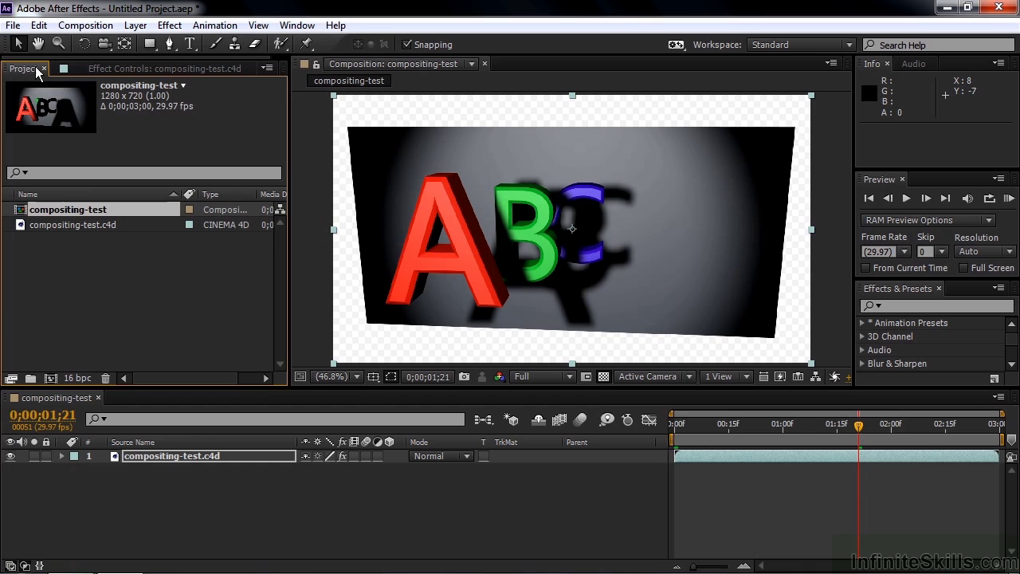
click(38, 227)
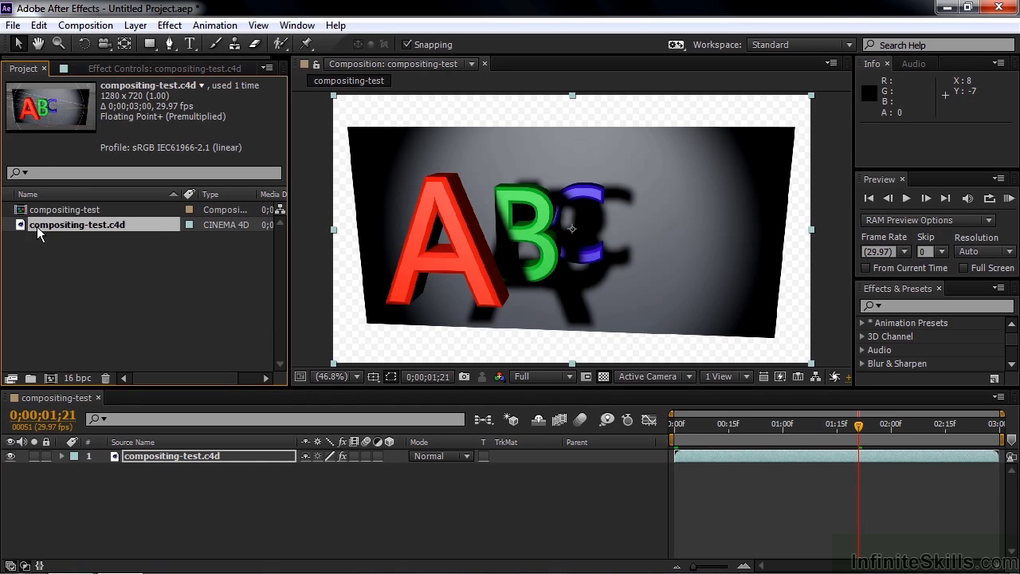
click(38, 25)
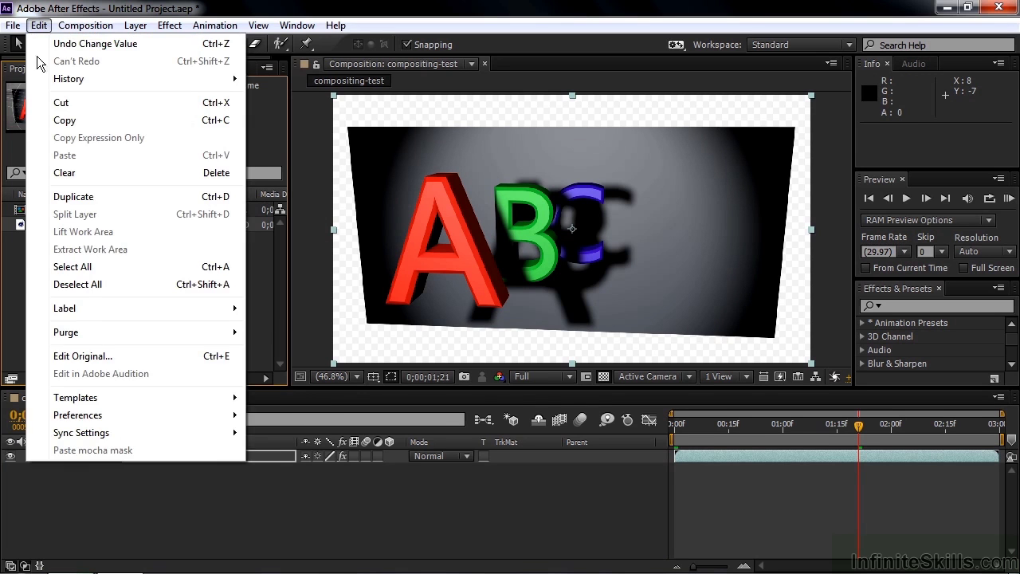
click(86, 356)
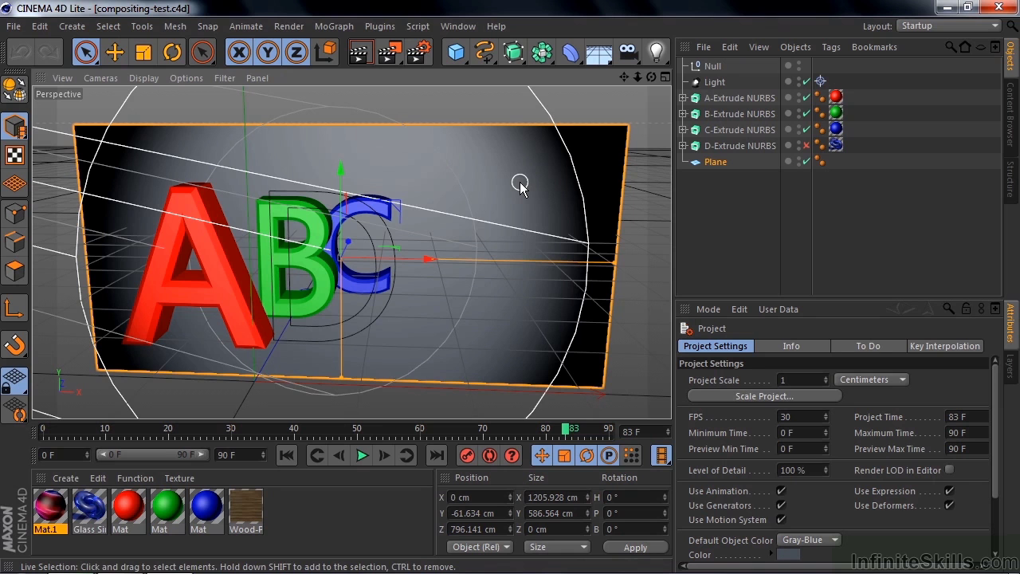
Give the Plane object a CINEMA 4D External Compositing tag and save the scene with Ctrl+S.
click(717, 162)
right_click(718, 166)
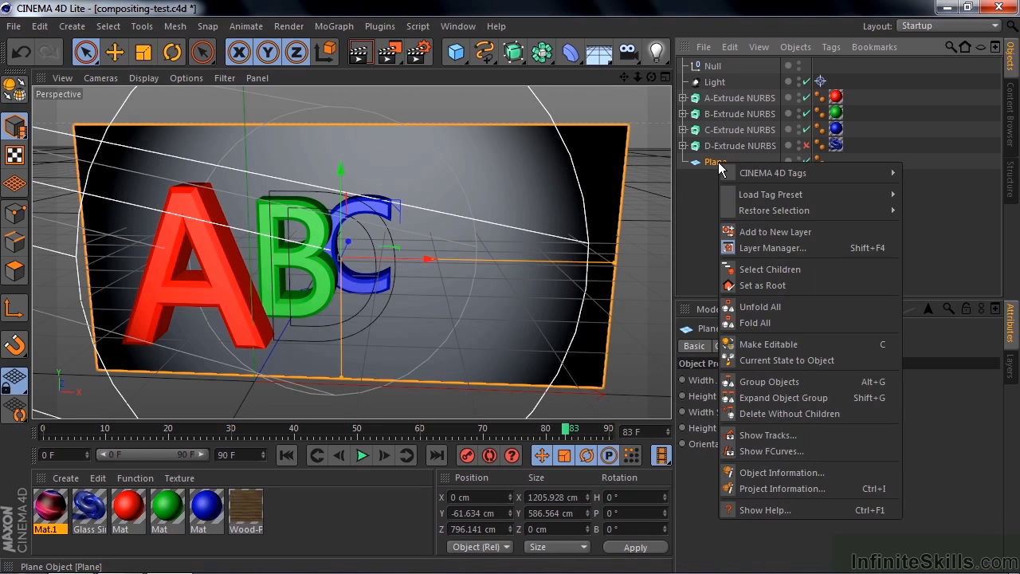
mouse_move(744, 169)
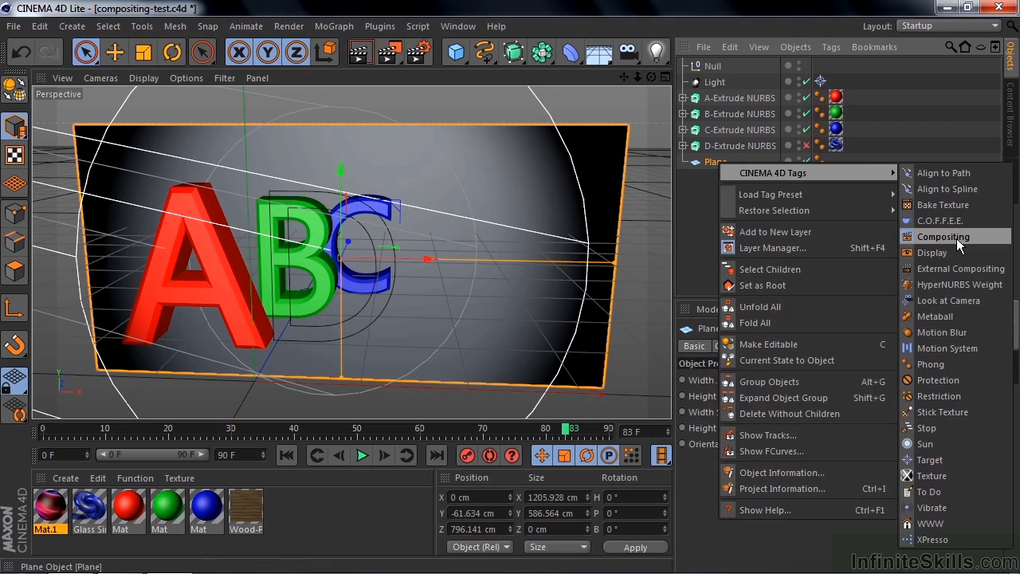
click(961, 268)
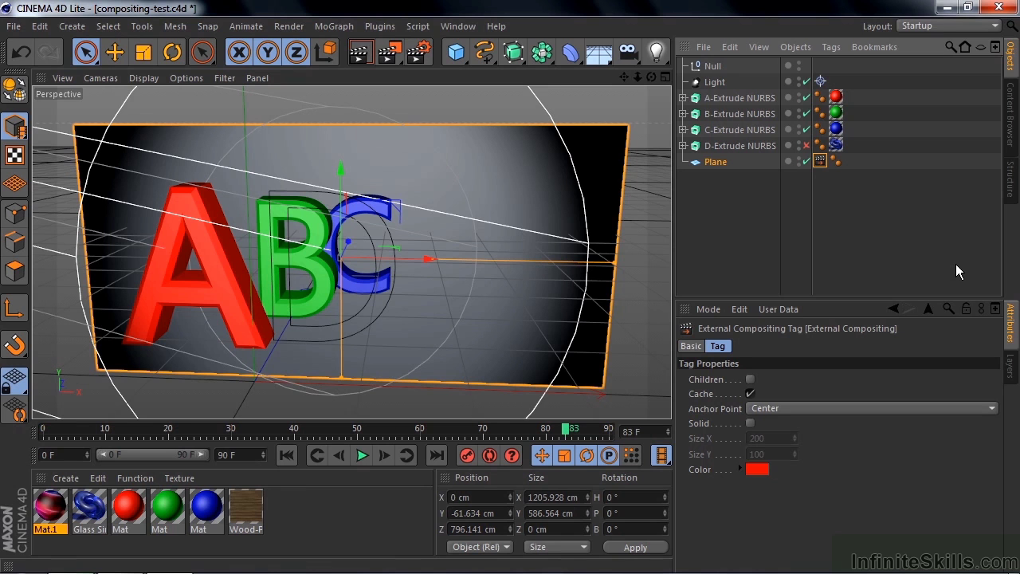
key(ctrl+s)
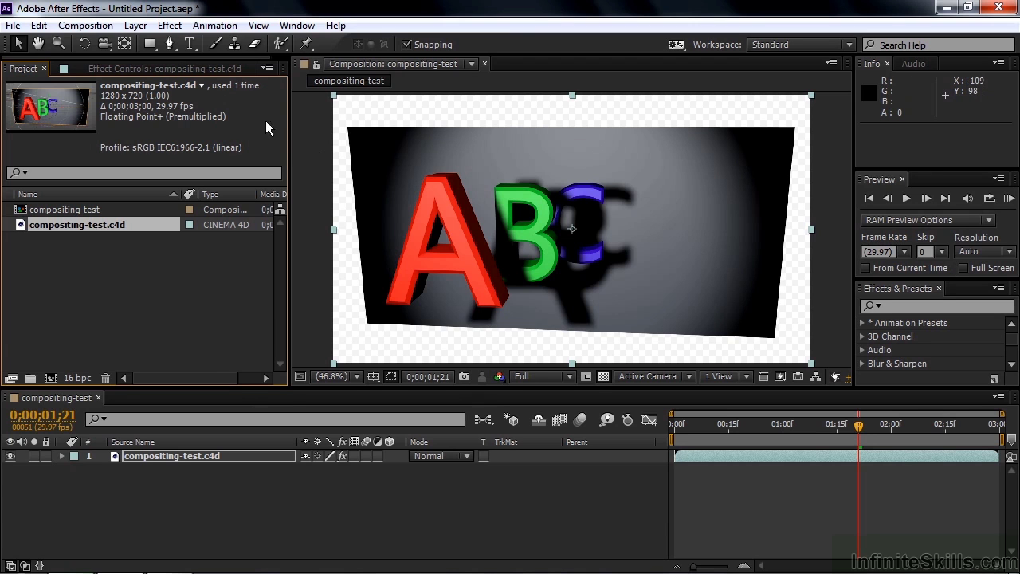
Use the CINEWARE Extract command to create Camera, Plane and Light layers, then select Plane.
click(194, 66)
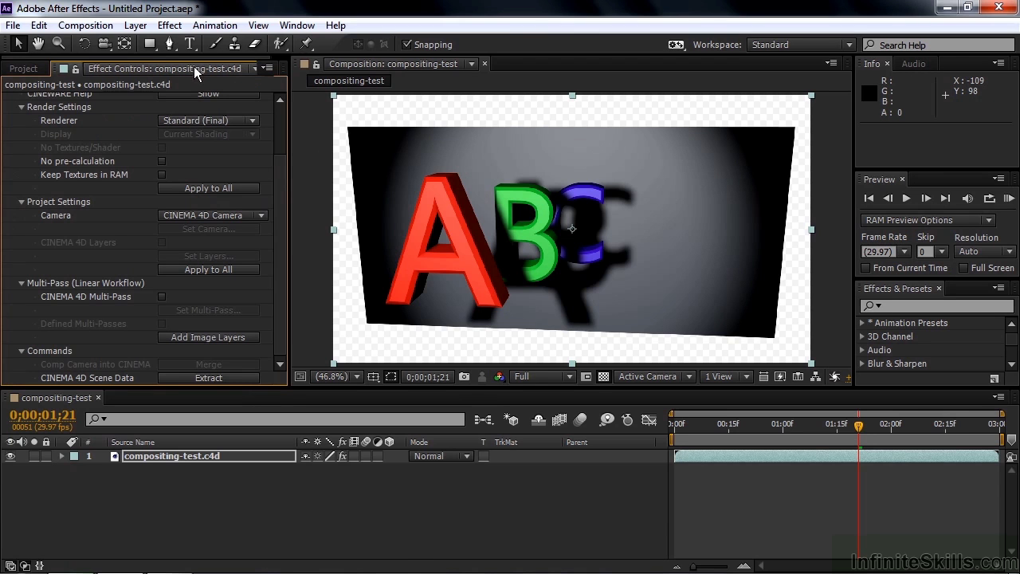
click(226, 376)
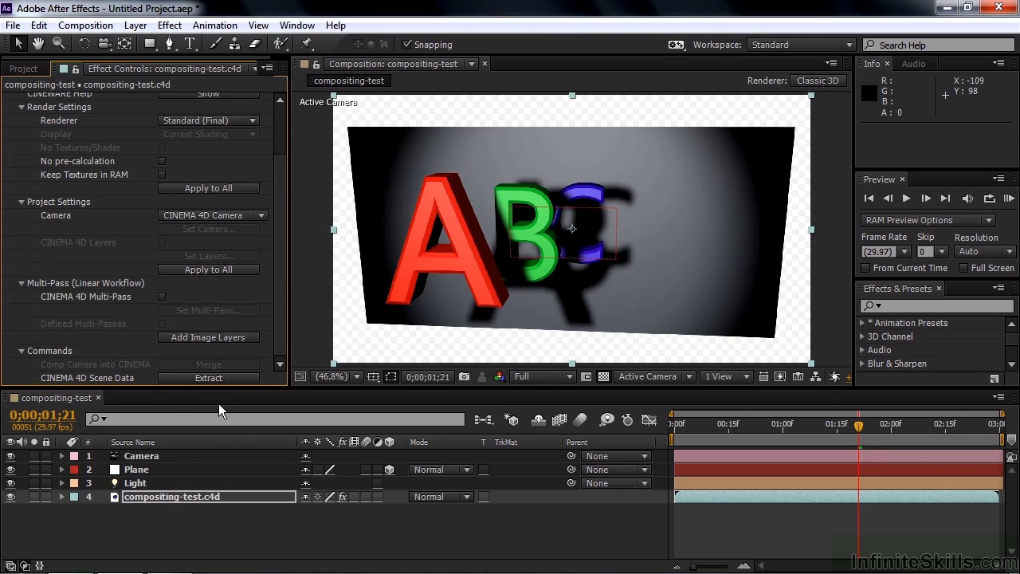
click(132, 473)
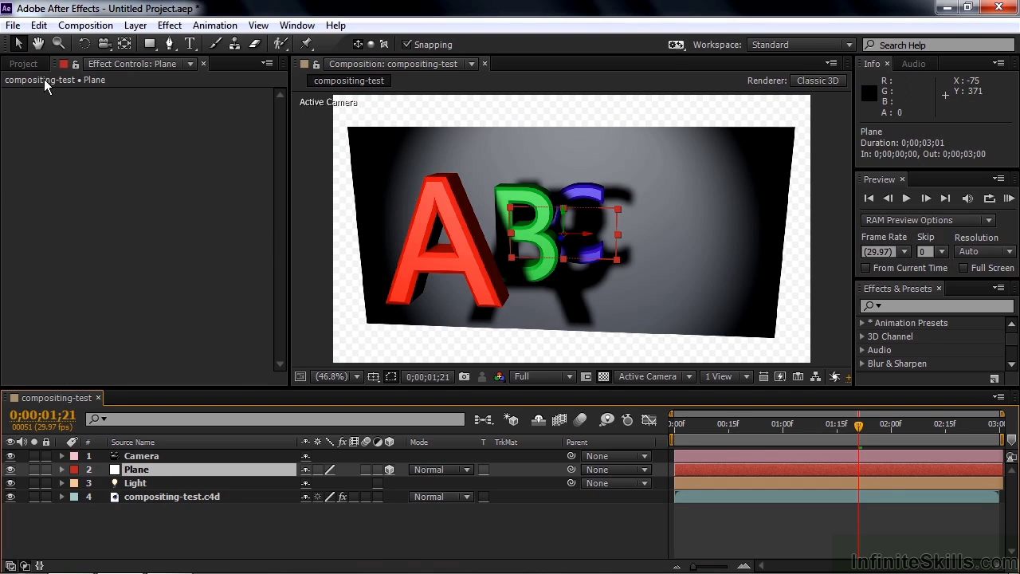
Import light-graphics.jpg from Working Files > Assets into the Project panel.
click(22, 64)
double_click(102, 317)
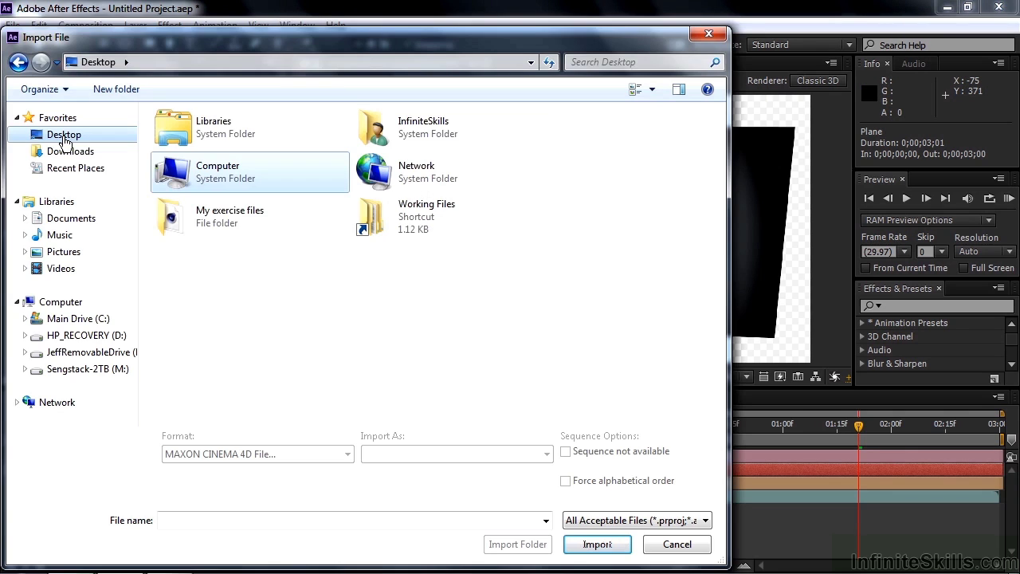
click(381, 229)
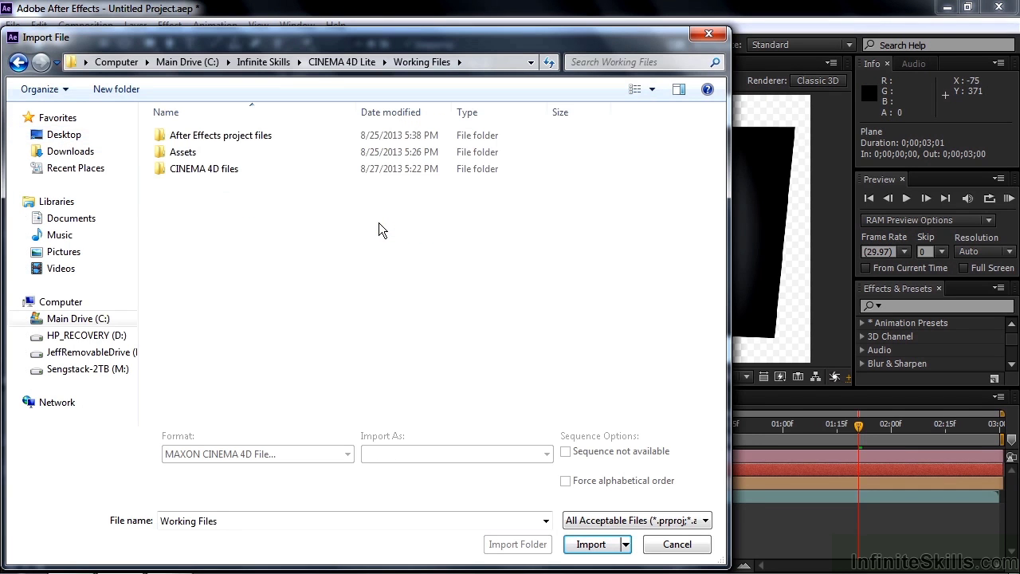
double_click(185, 152)
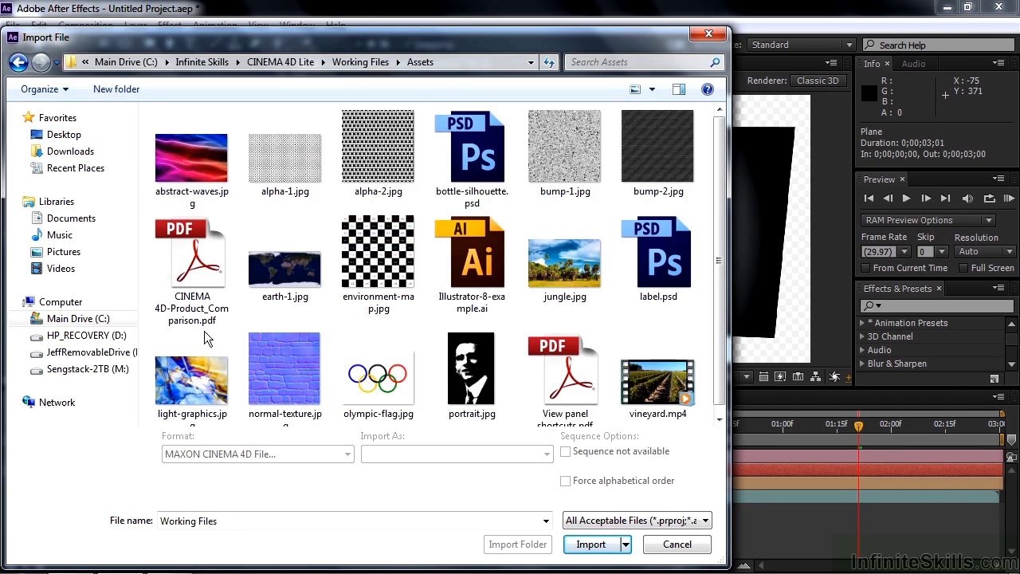
double_click(204, 396)
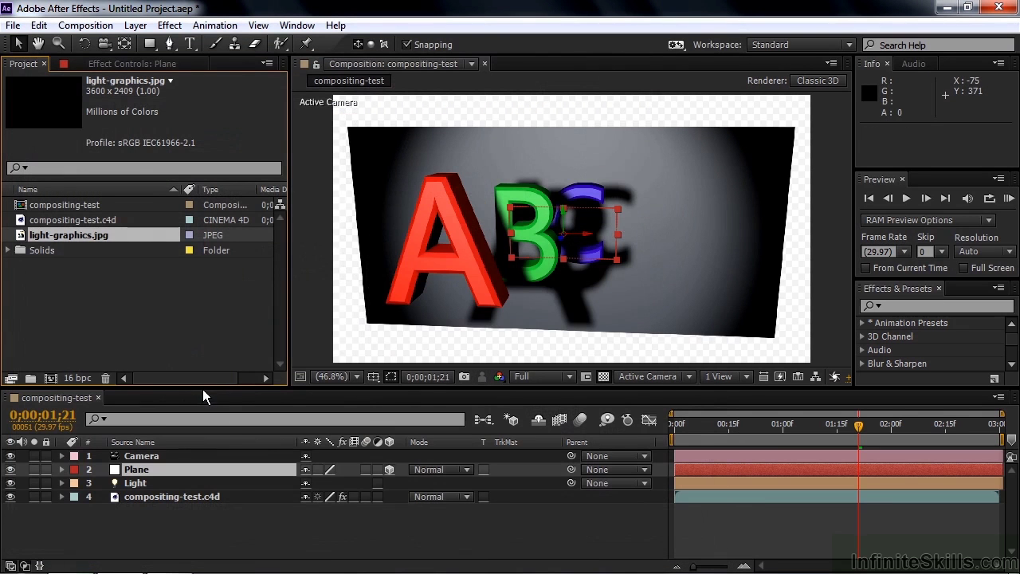
Drop light-graphics.jpg below Plane in the timeline, switch it to 3D, and hide Plane.
drag(69, 235, 83, 489)
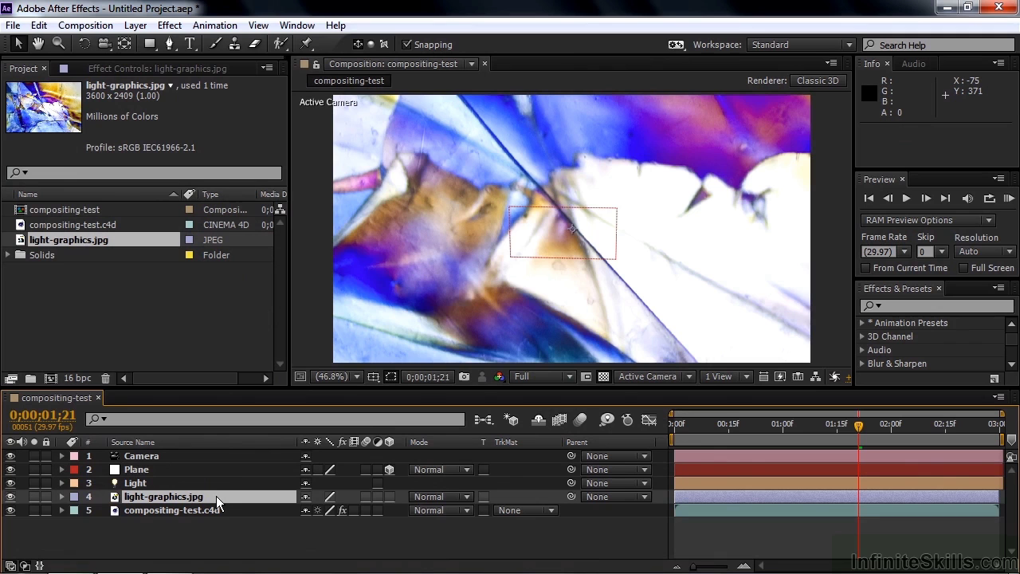
click(389, 496)
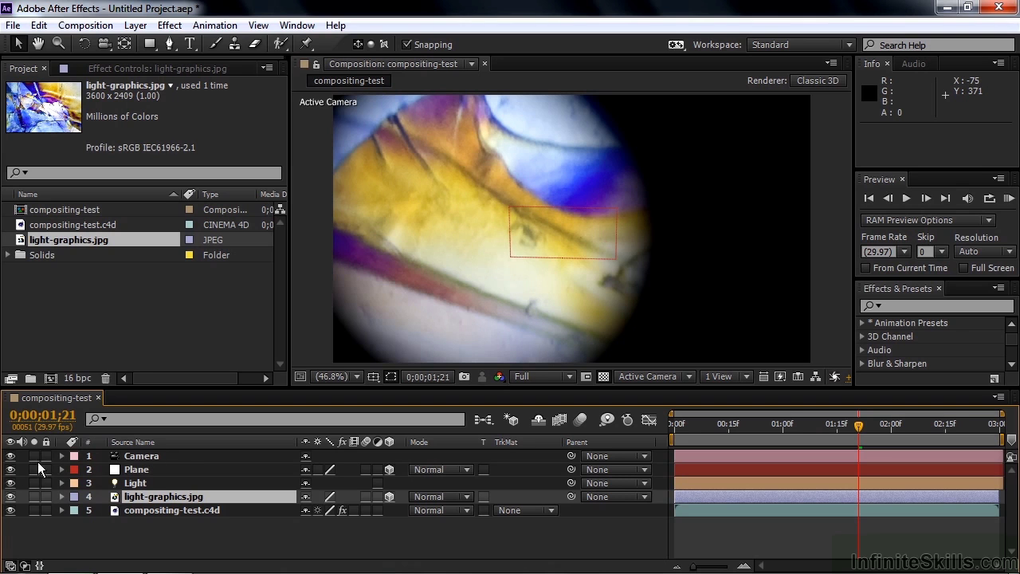
click(11, 469)
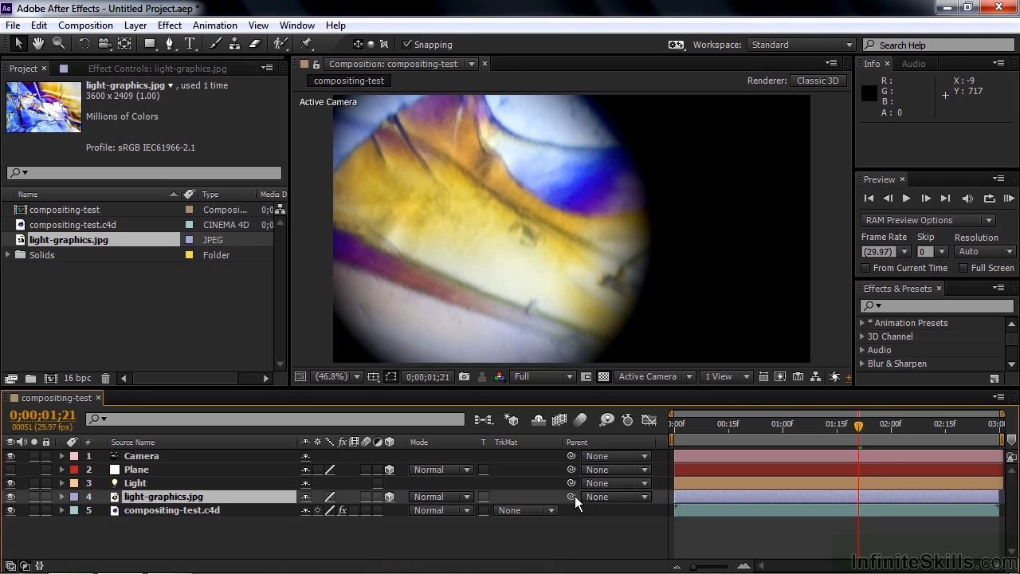
Parent light-graphics.jpg to Plane, scale it to 19%, and switch back to CINEMA 4D Lite.
drag(573, 496, 221, 468)
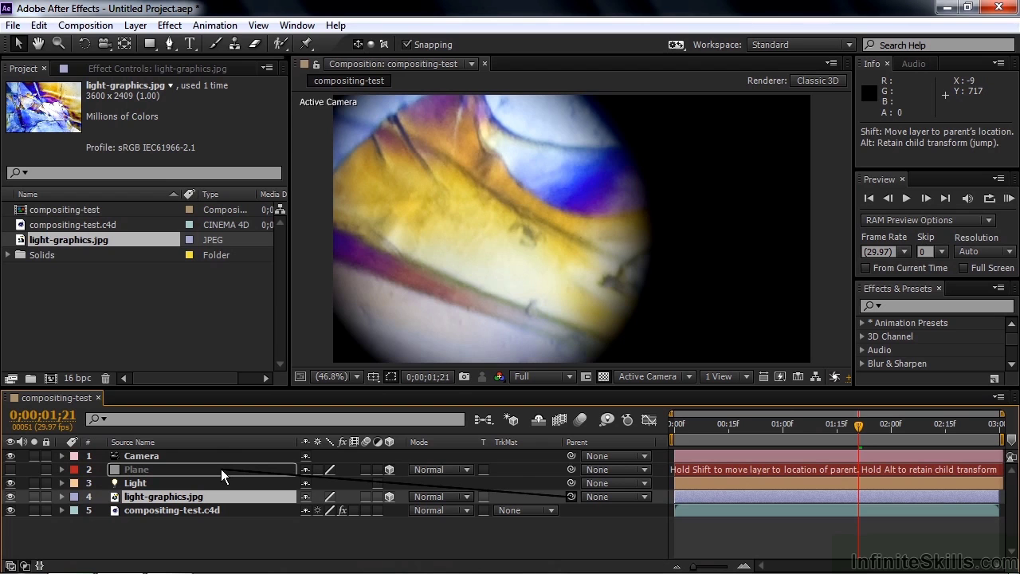
drag(221, 469, 220, 468)
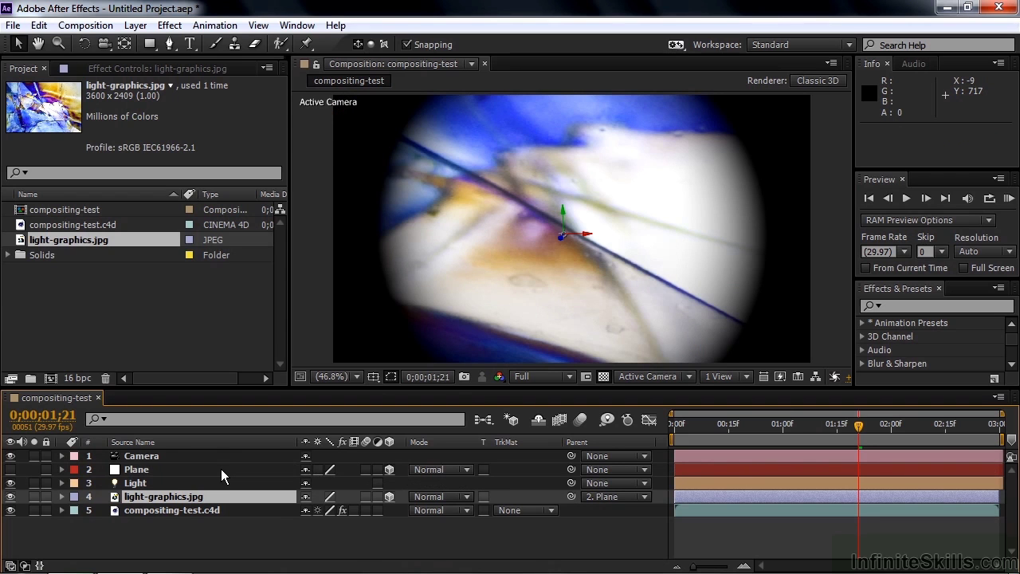
click(217, 496)
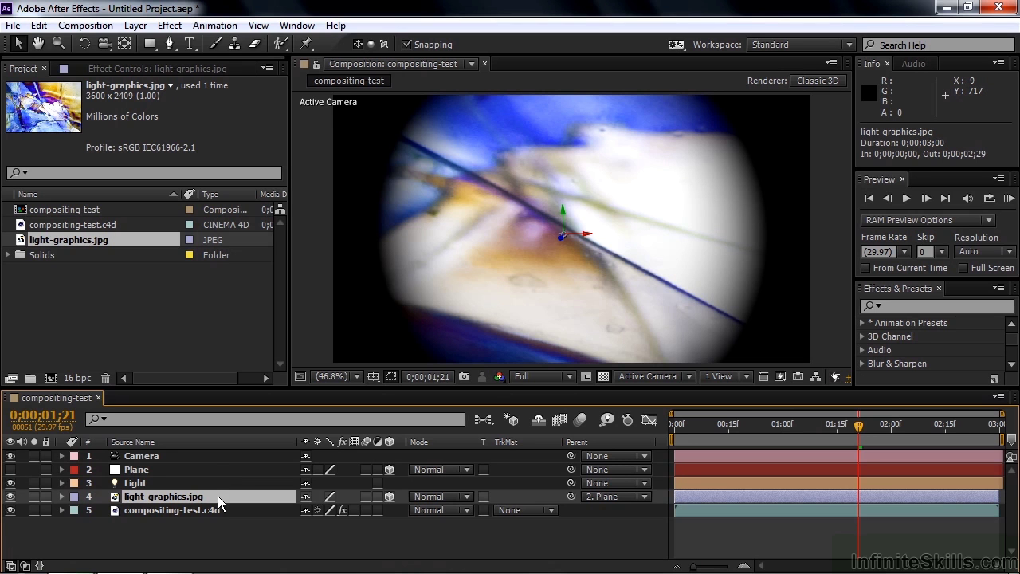
key(s)
drag(372, 514, 308, 514)
key(Return)
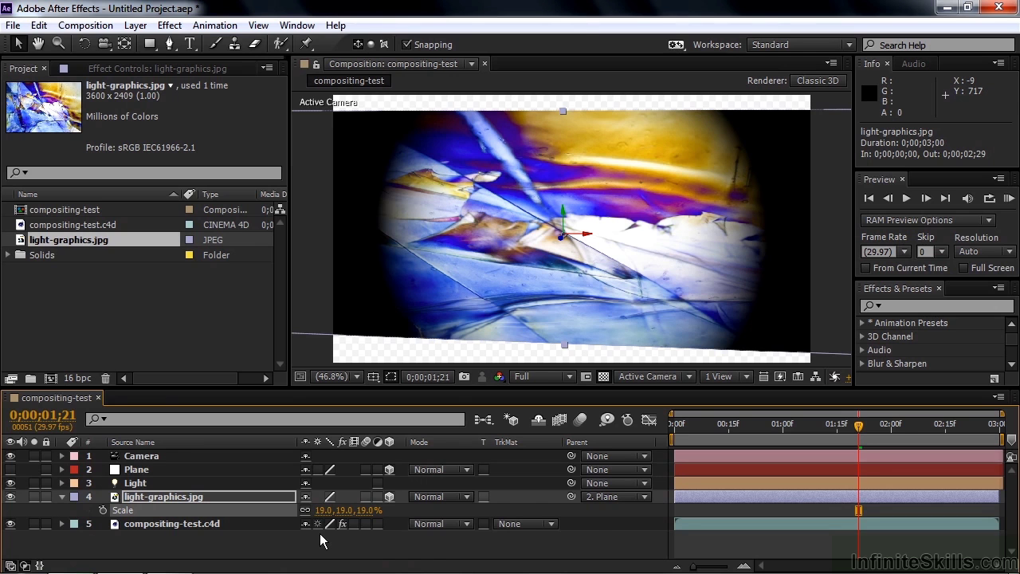
key(alt+Tab)
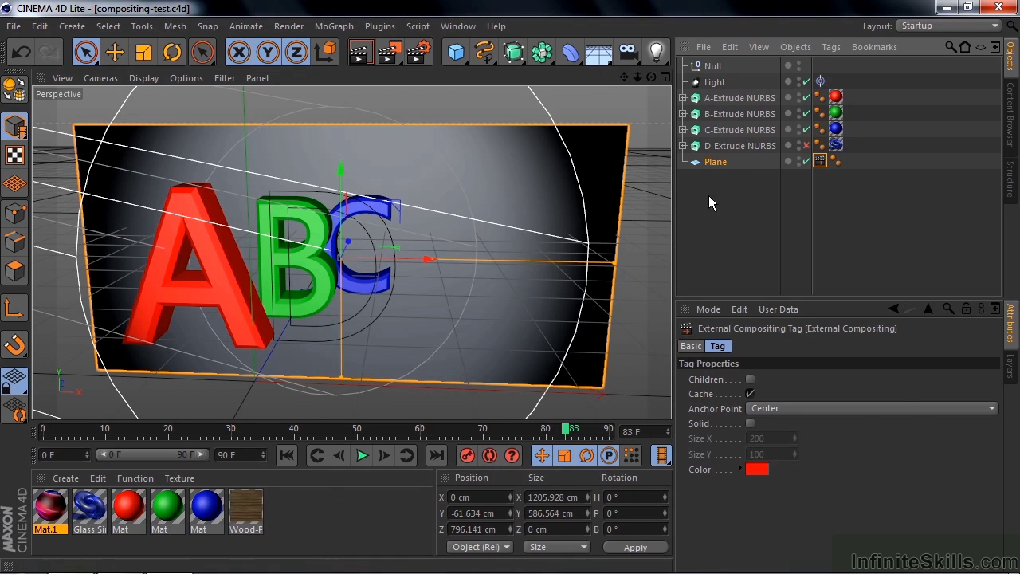
Add a Compositing tag to the Plane and enable its object buffer 1.
right_click(721, 165)
mouse_move(753, 173)
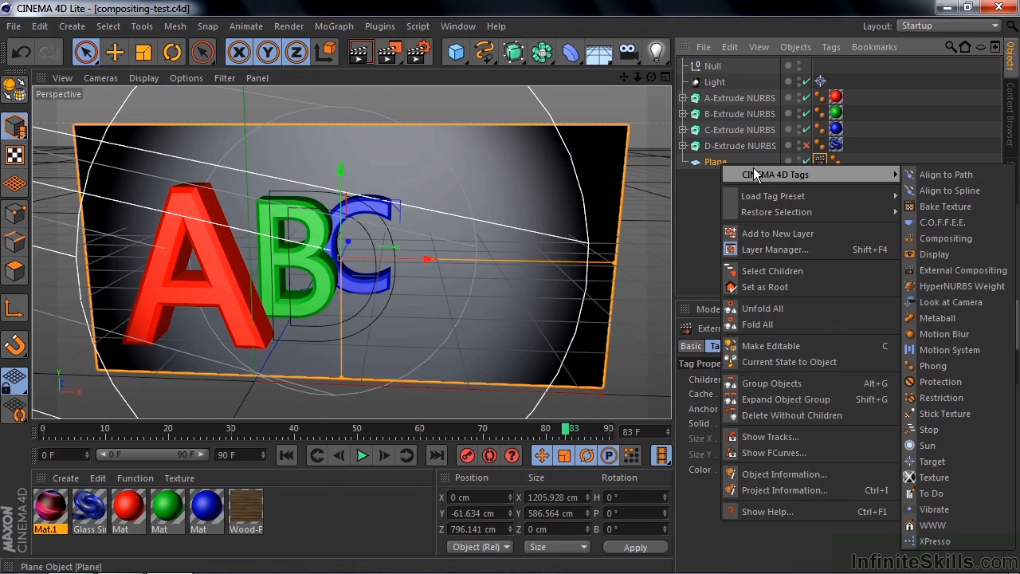
click(943, 237)
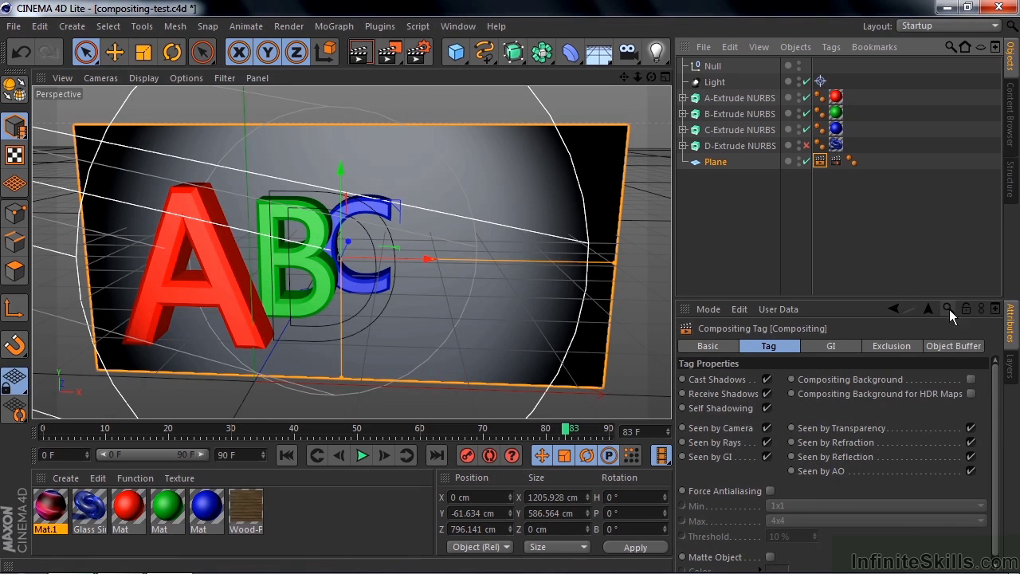
click(952, 345)
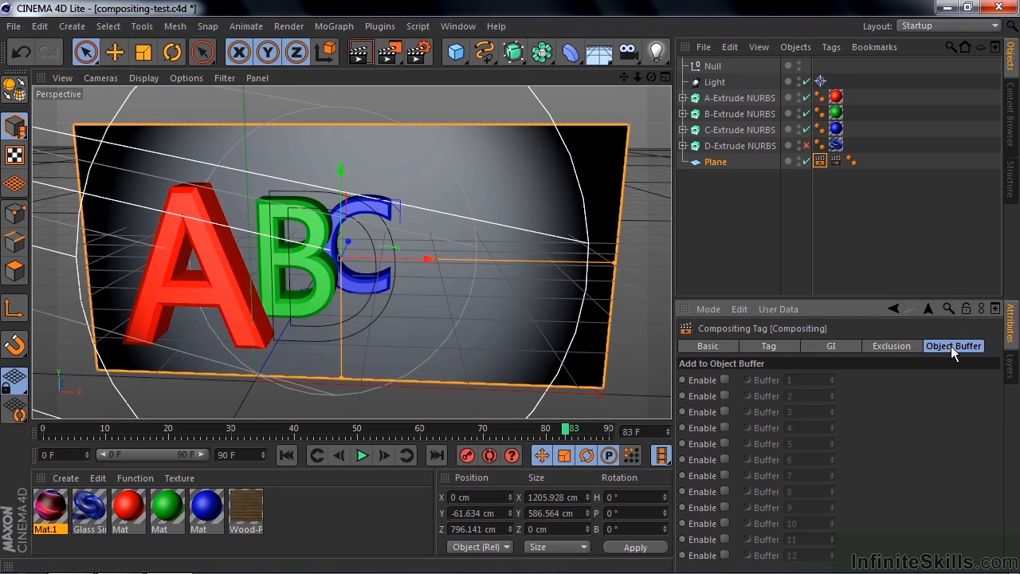
click(724, 380)
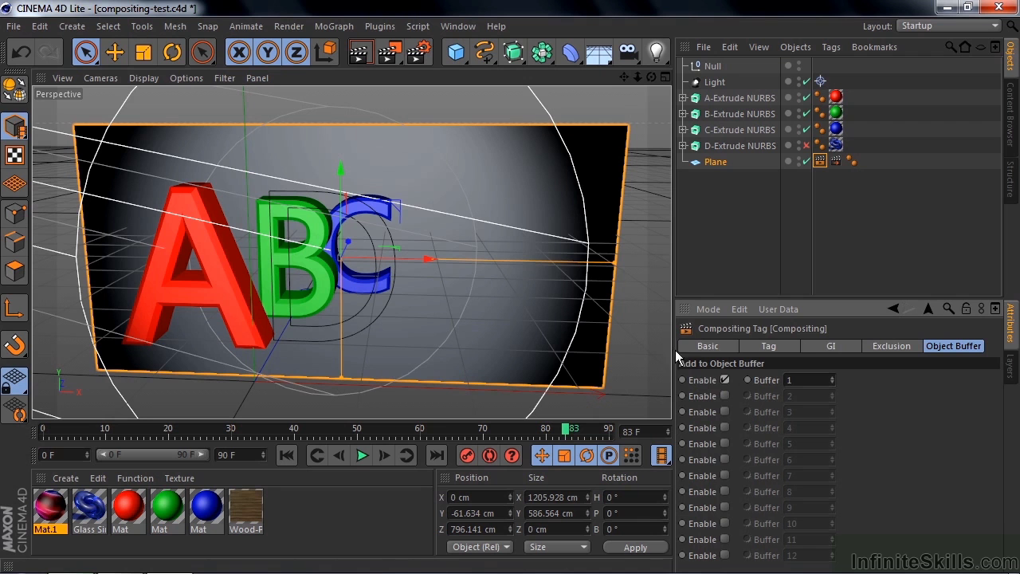
Enable Multi-Pass in Render Settings with an Object Buffer pass at Group ID 1, then close it.
click(420, 54)
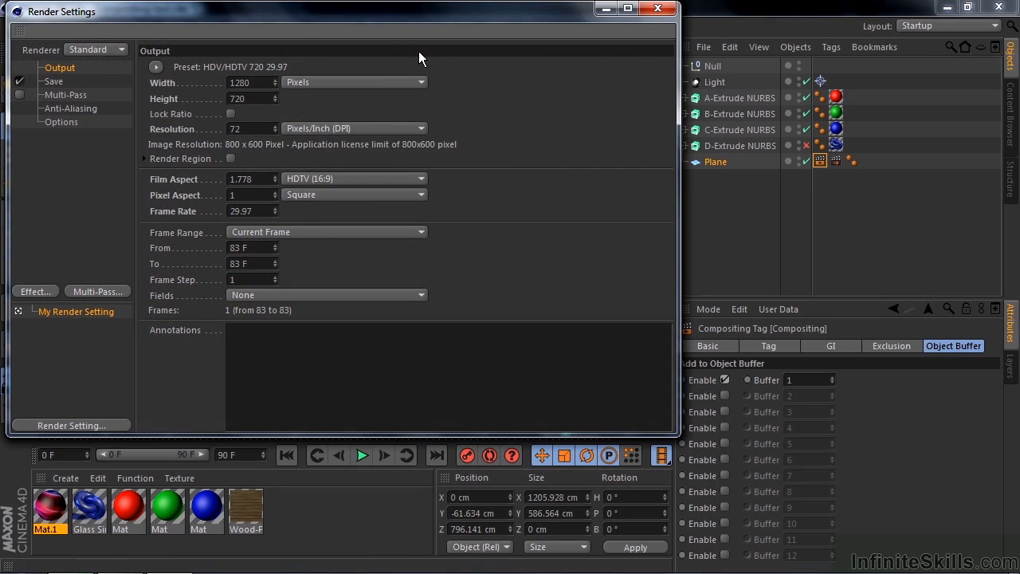
click(19, 95)
click(67, 95)
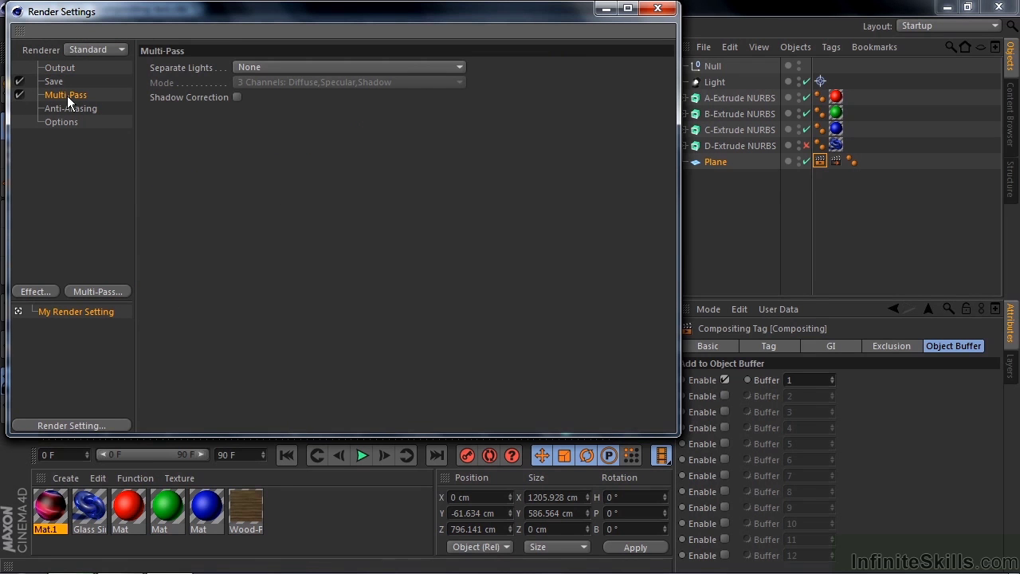
click(100, 291)
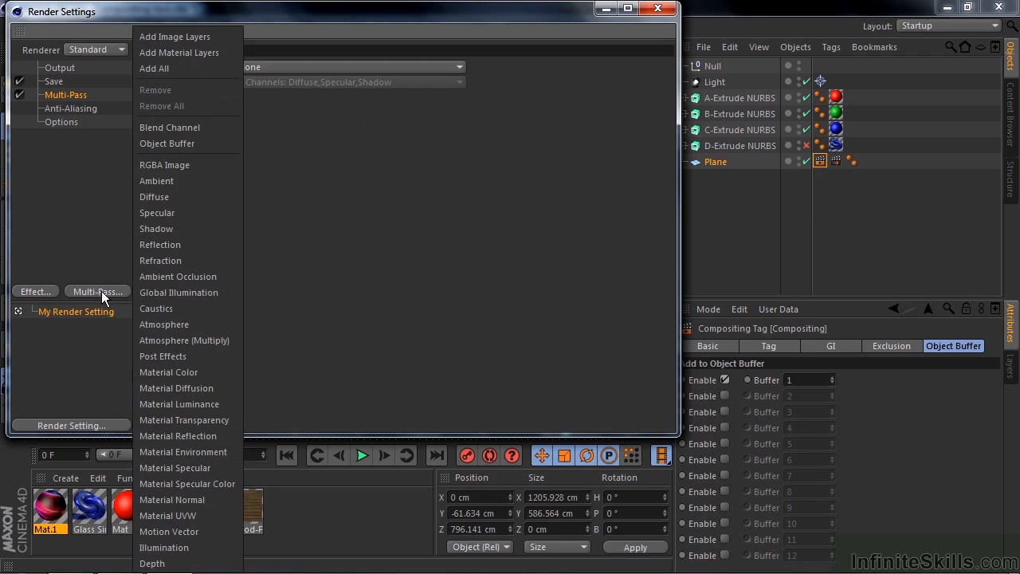
click(164, 144)
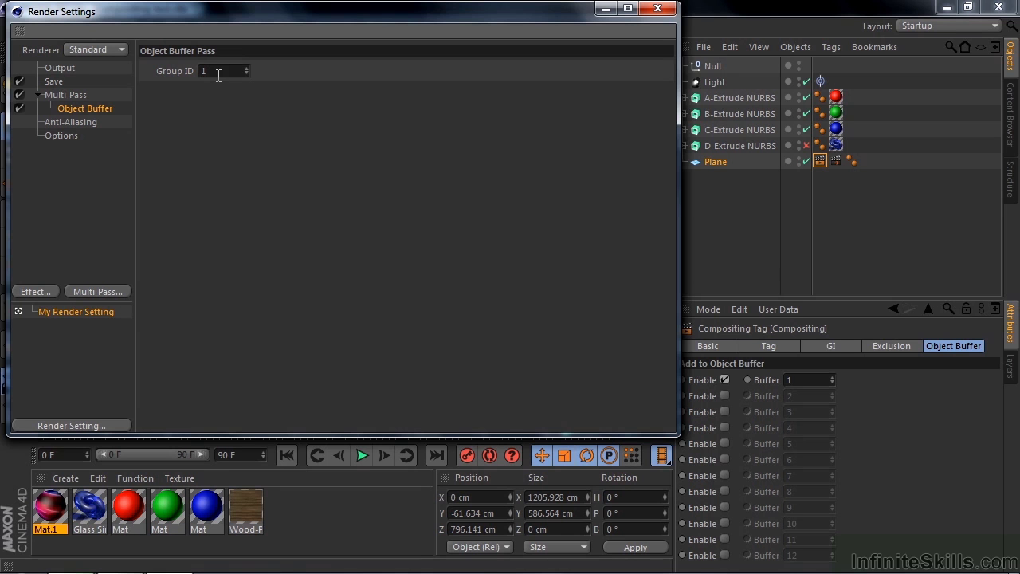
click(644, 11)
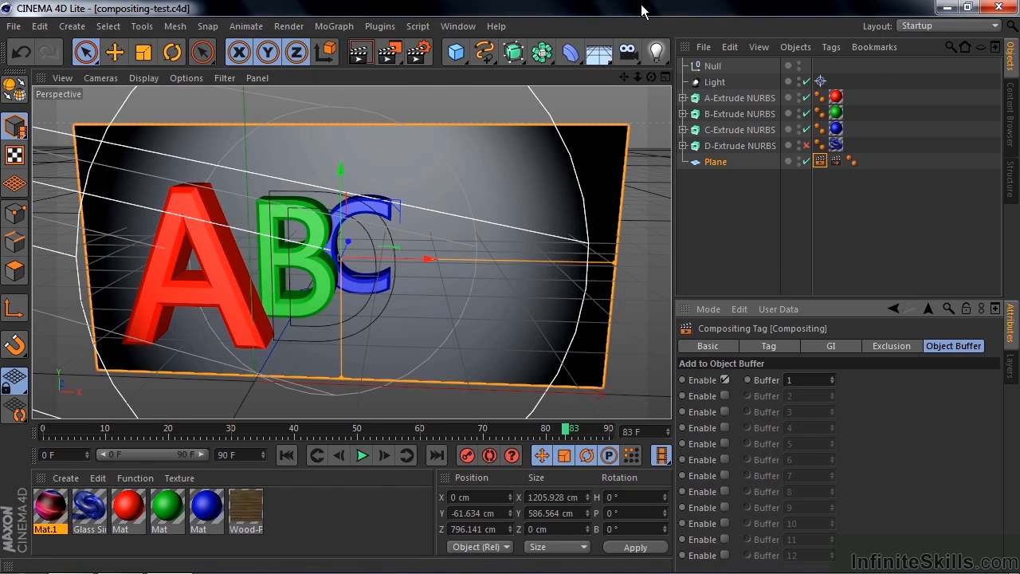
Back in After Effects, turn on CINEMA 4D Multi-Pass and Defined Multi-Passes for compositing-test.c4d's CINEWARE.
key(alt+Tab)
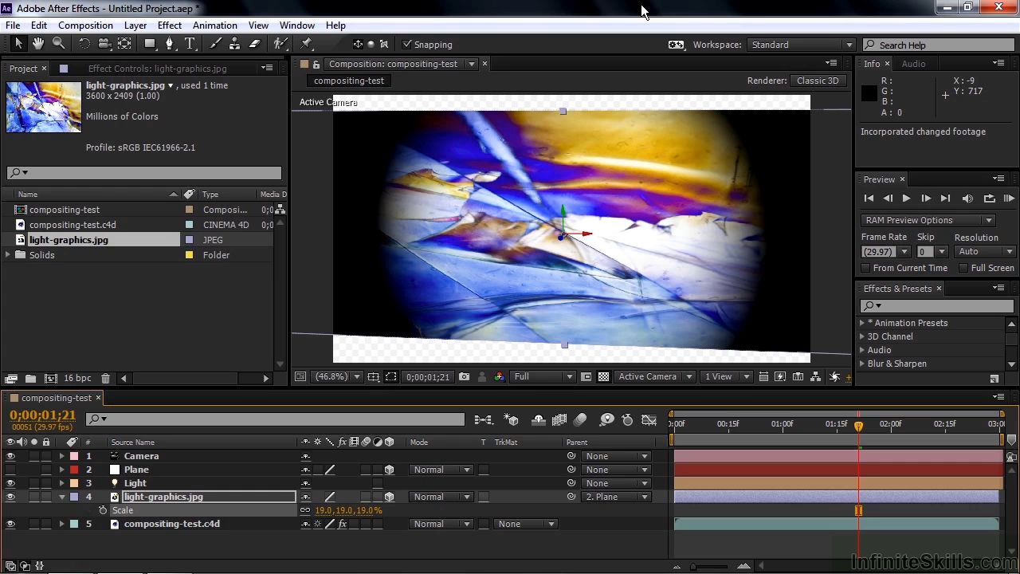
click(162, 524)
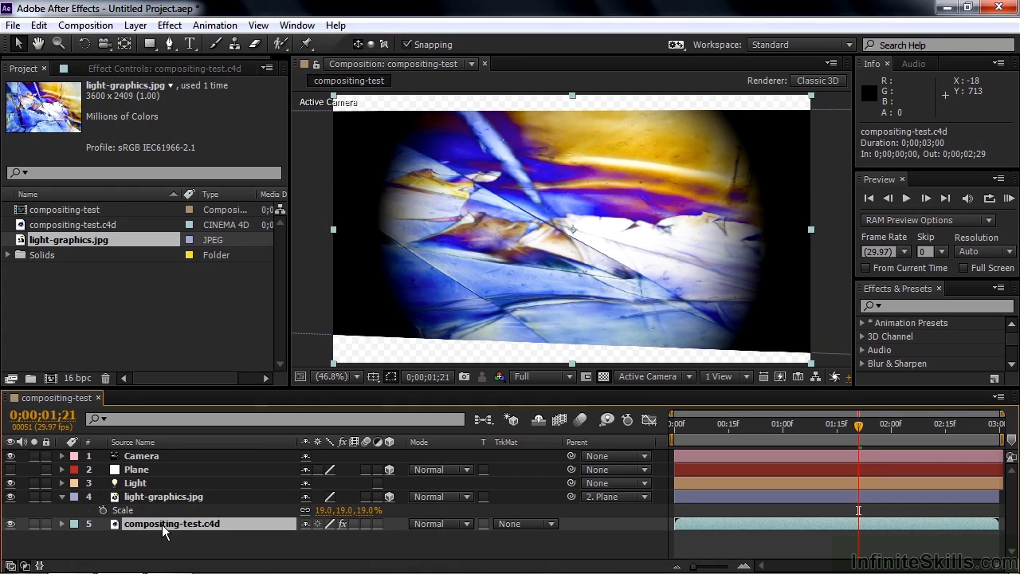
click(165, 69)
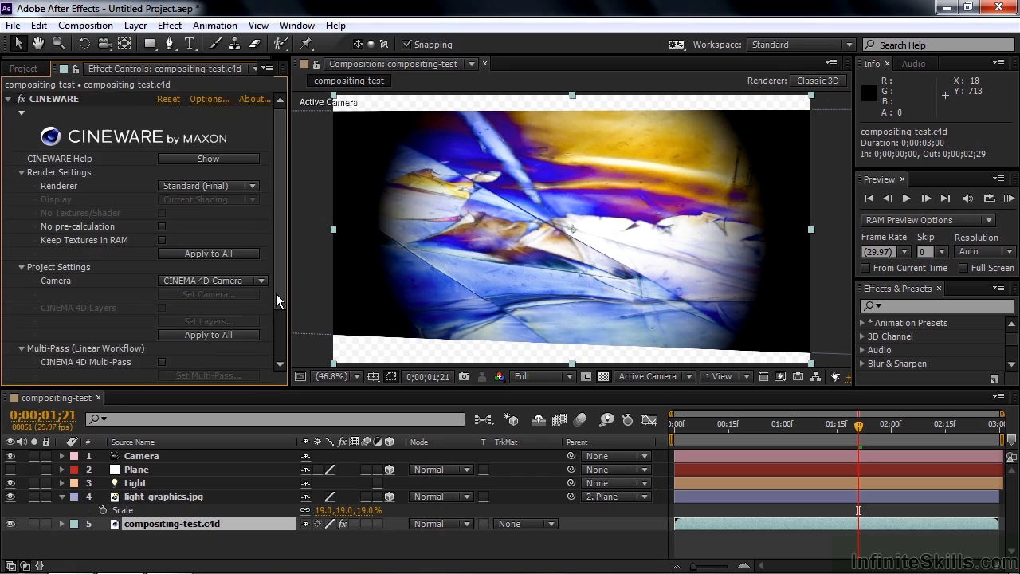
drag(275, 293, 284, 352)
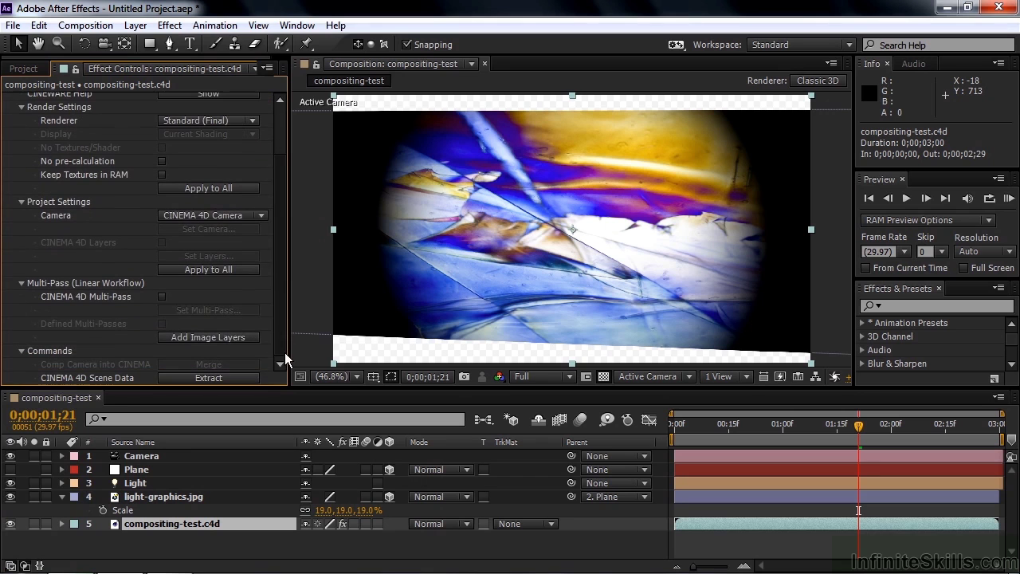
click(162, 296)
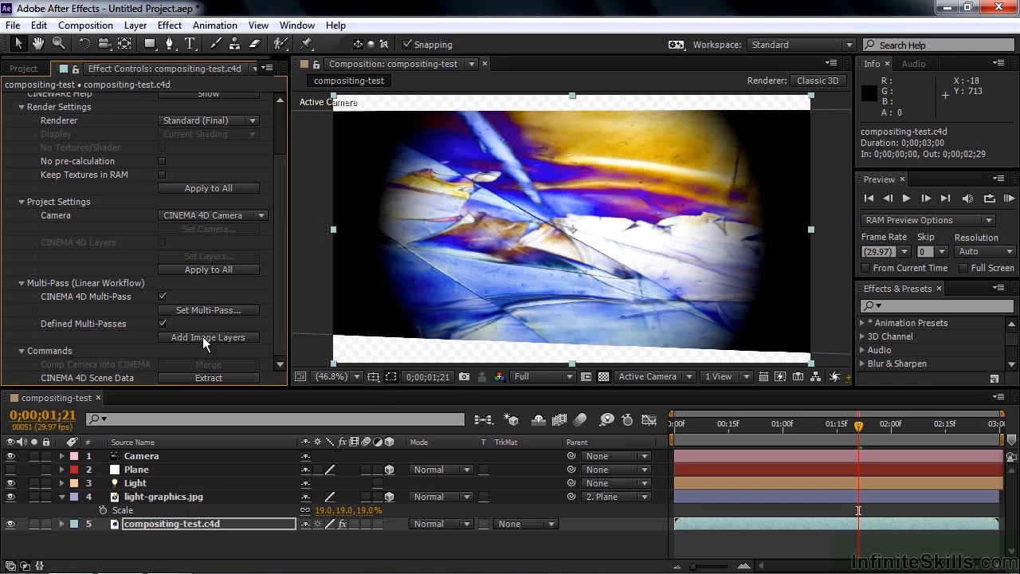
Add the Object Buffer image layer, solo it, and set the playhead to 0;00;01;18.
click(205, 339)
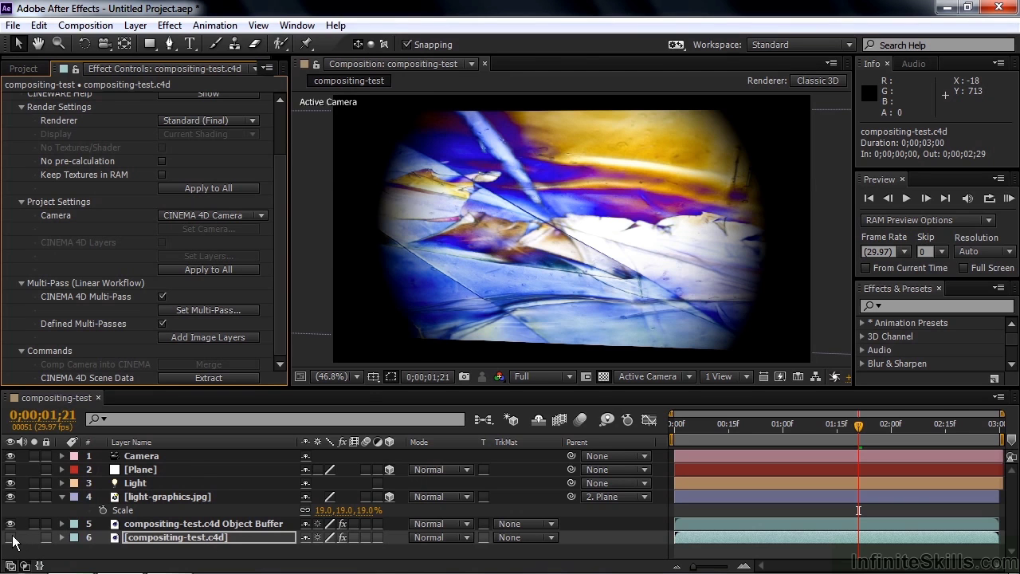
click(184, 523)
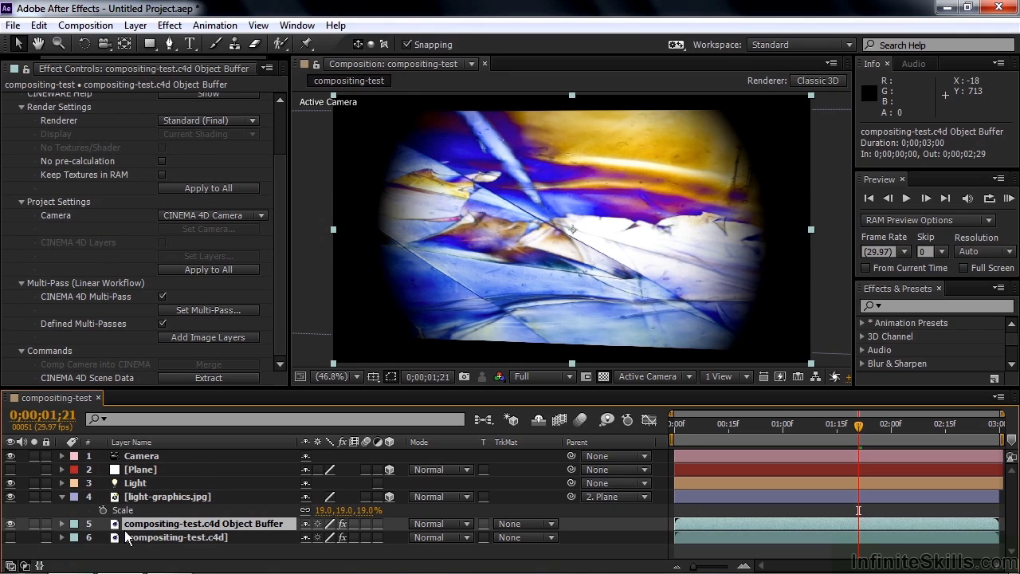
click(34, 523)
click(848, 426)
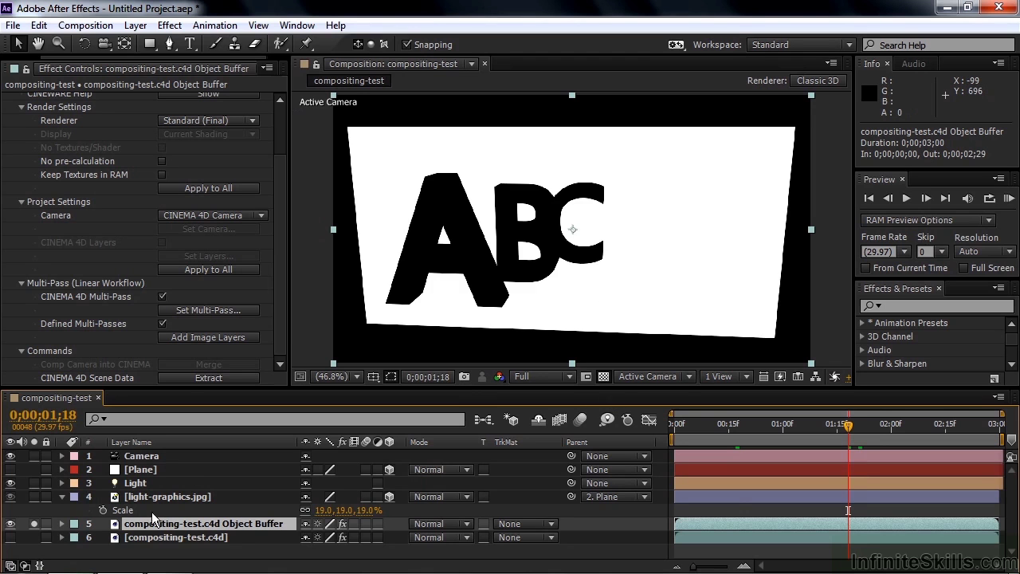
Place the Object Buffer above light-graphics.jpg as its Luma Matte and unhide the C4D layer.
drag(151, 525, 148, 496)
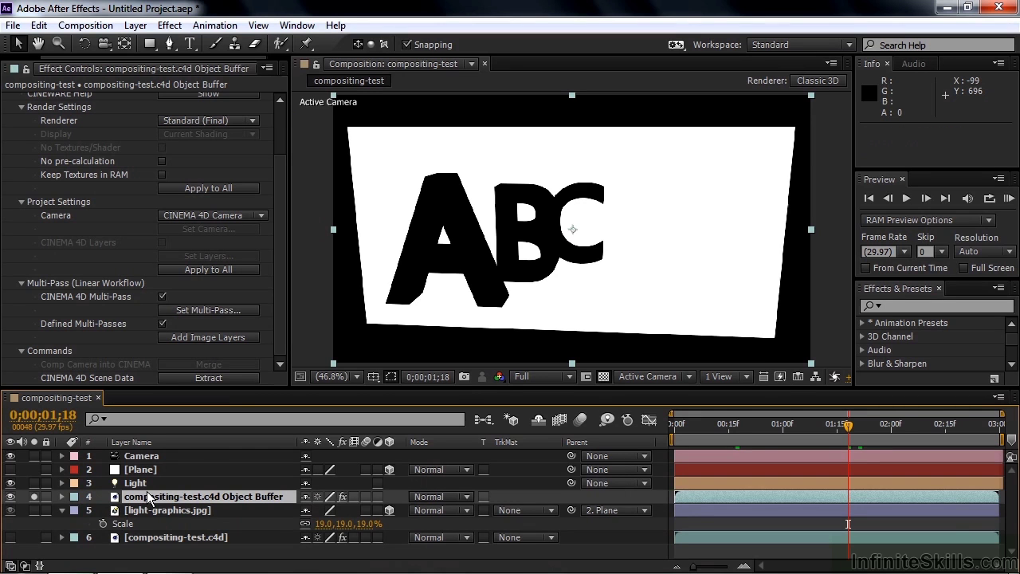
right_click(532, 436)
mouse_move(571, 493)
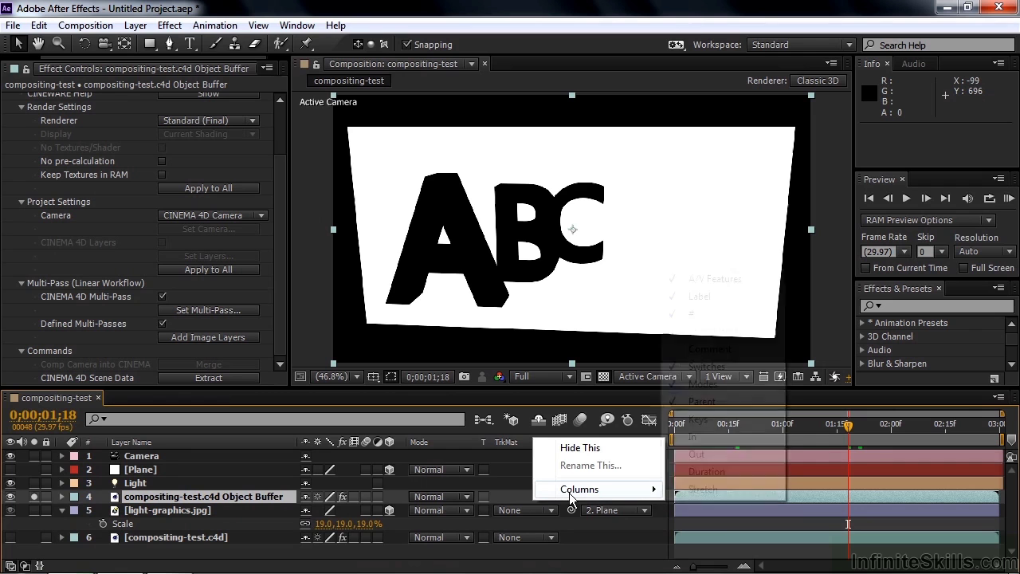
key(Escape)
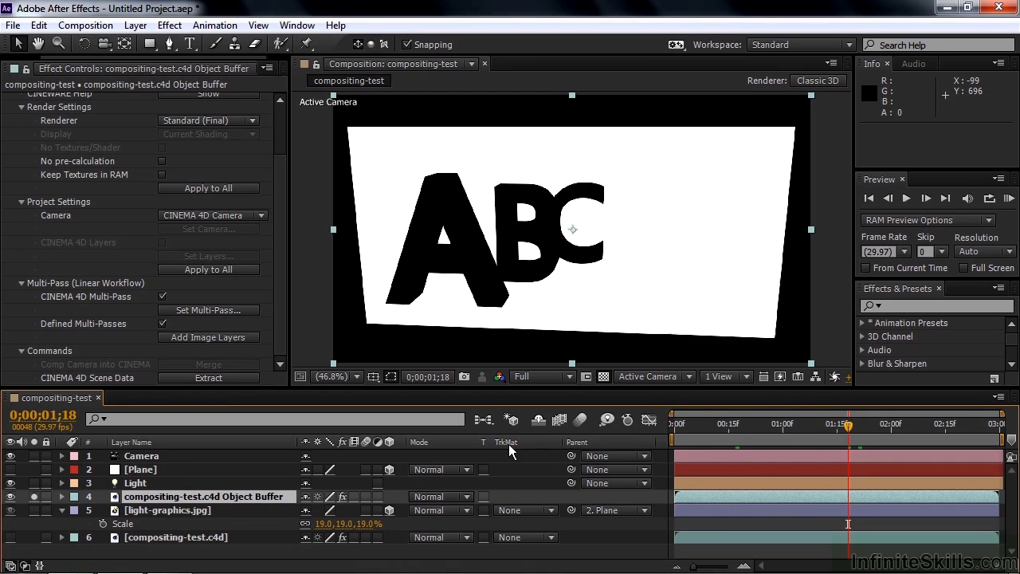
click(550, 510)
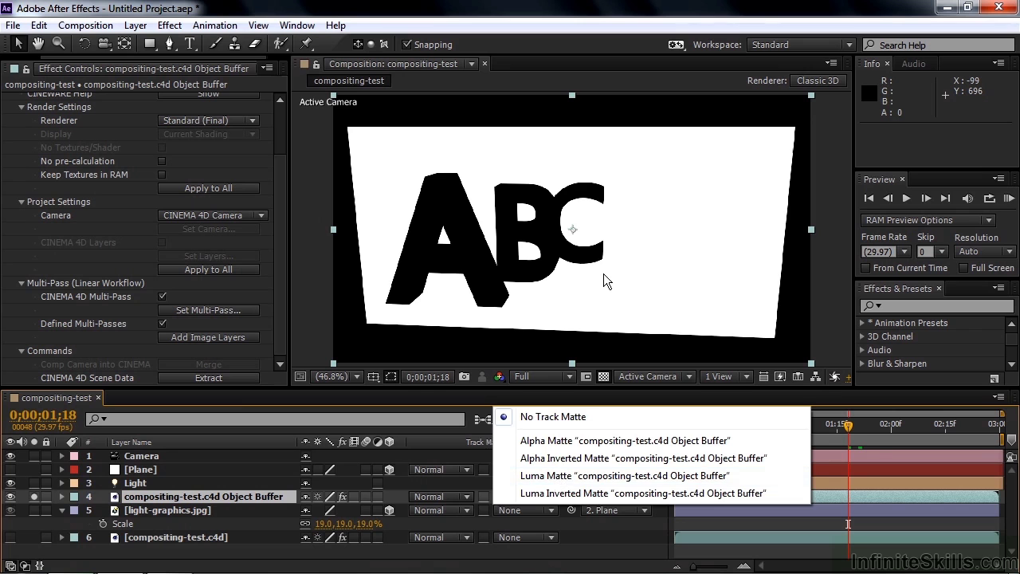
click(549, 475)
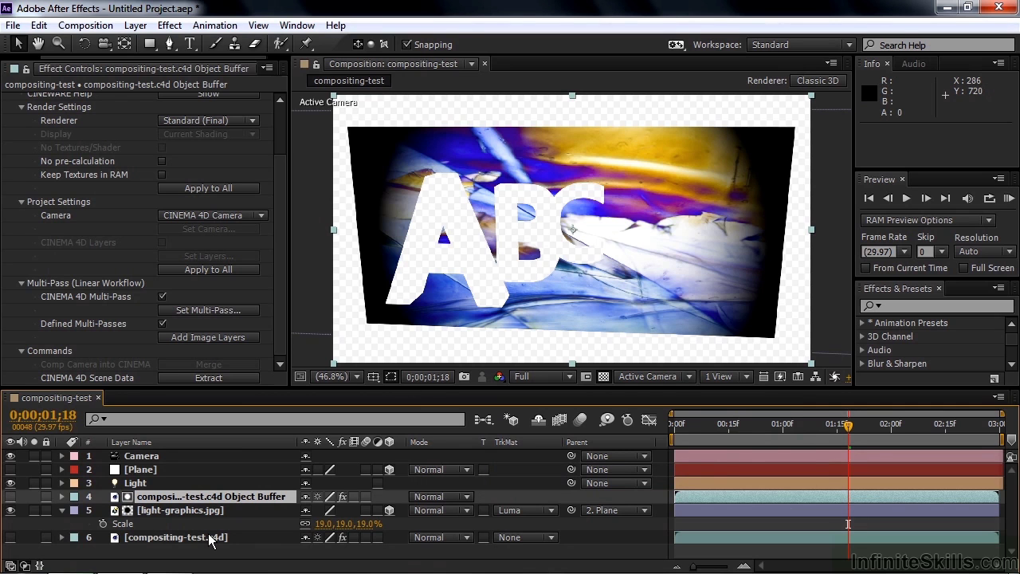
click(11, 538)
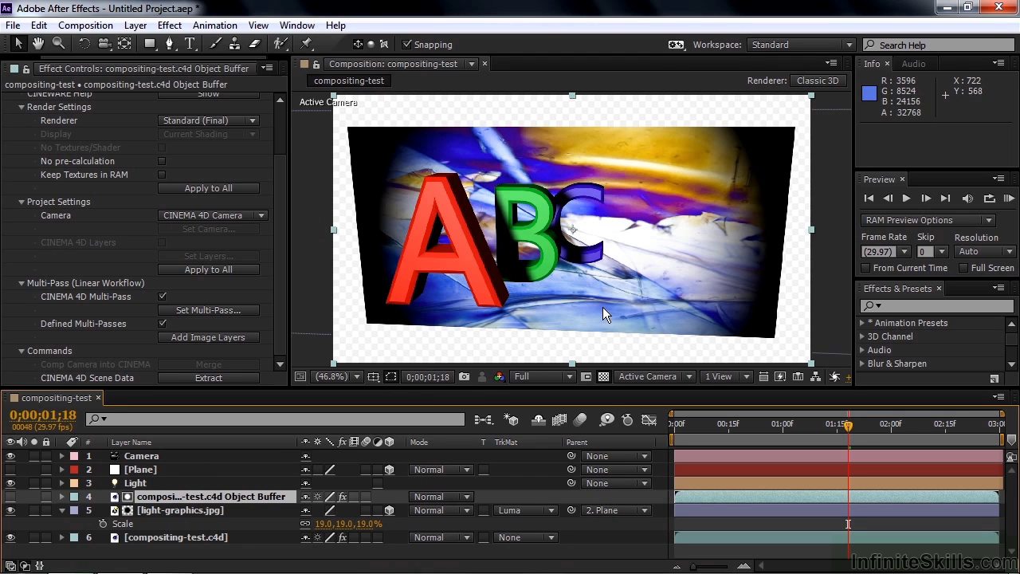
Turn off Defined Multi-Passes on compositing-test.c4d and add image layers for every pass.
click(154, 540)
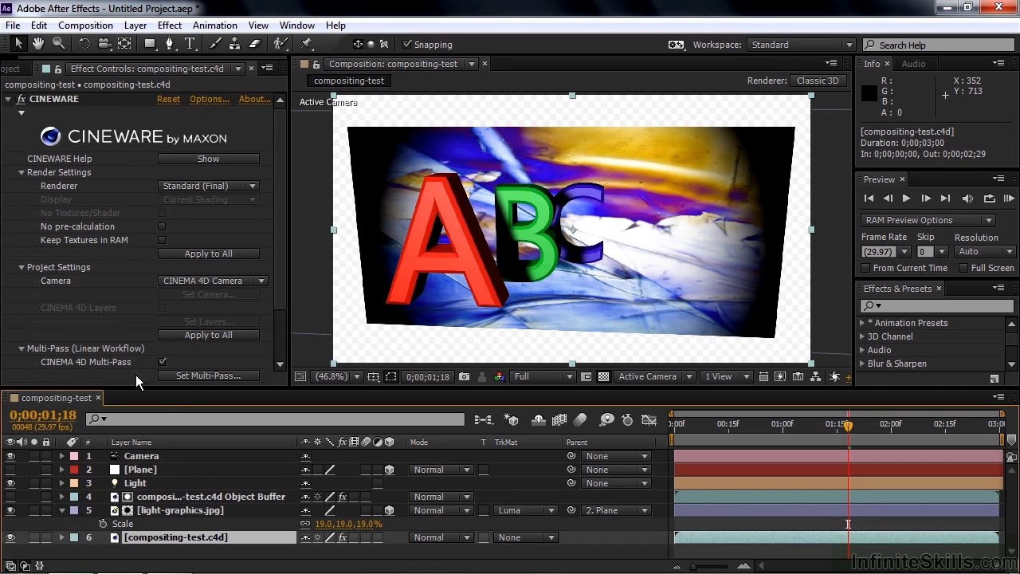
drag(275, 306, 281, 341)
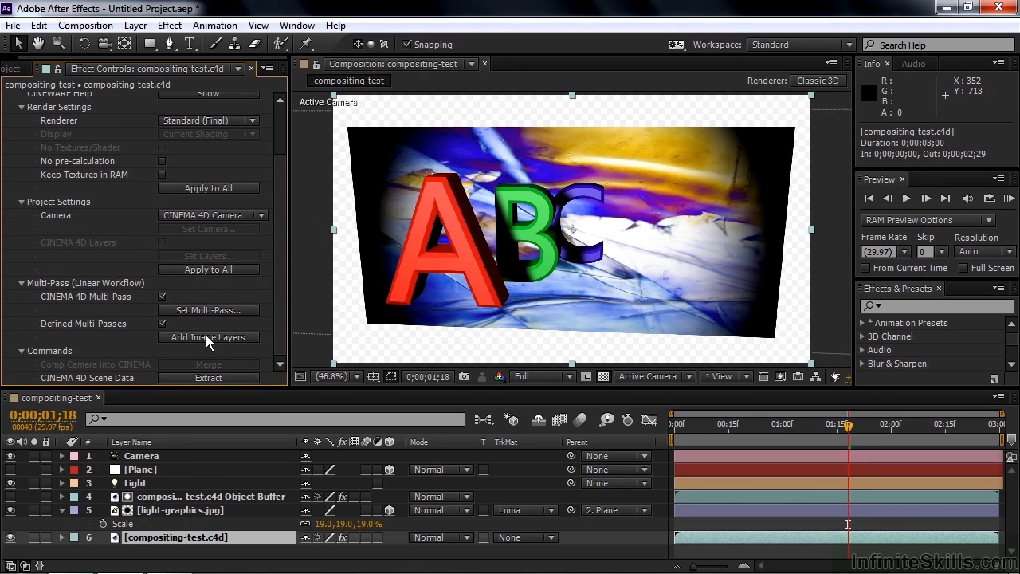
click(162, 322)
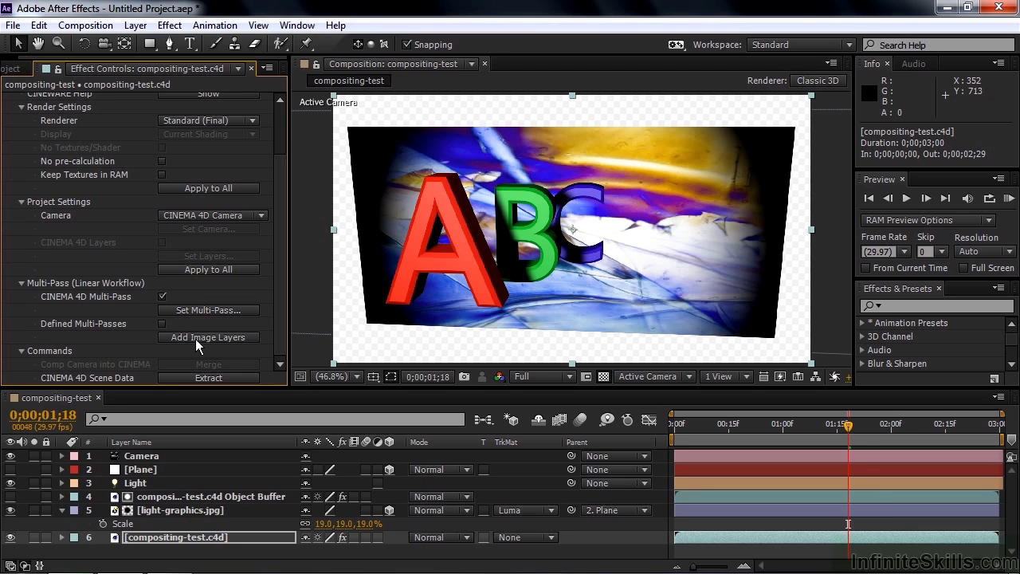
click(195, 339)
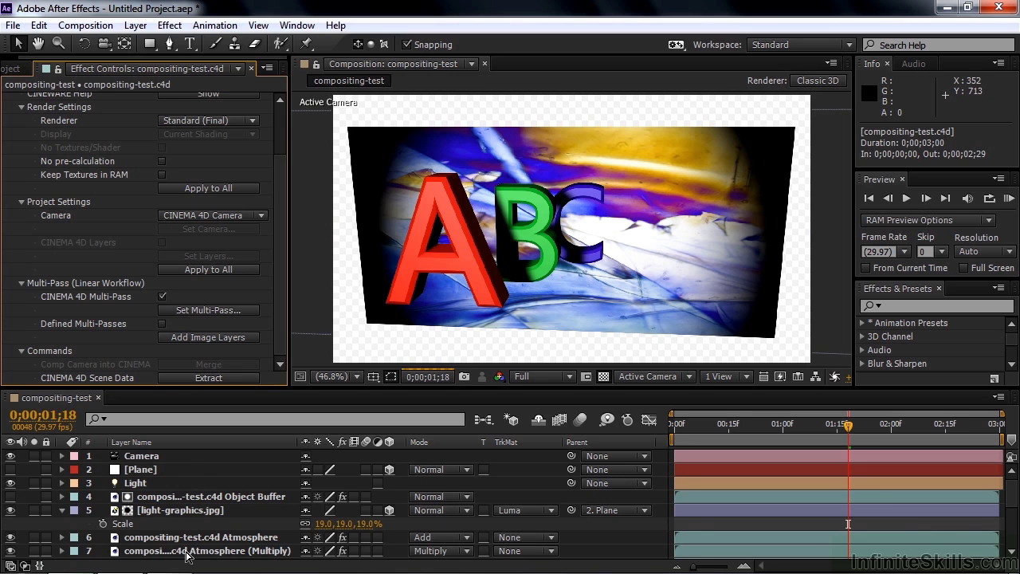
Hide the Atmosphere, Atmosphere (Multiply), Ambient Occlusion, Global Illumination and Caustics layers.
scroll(845, 525, down, 5)
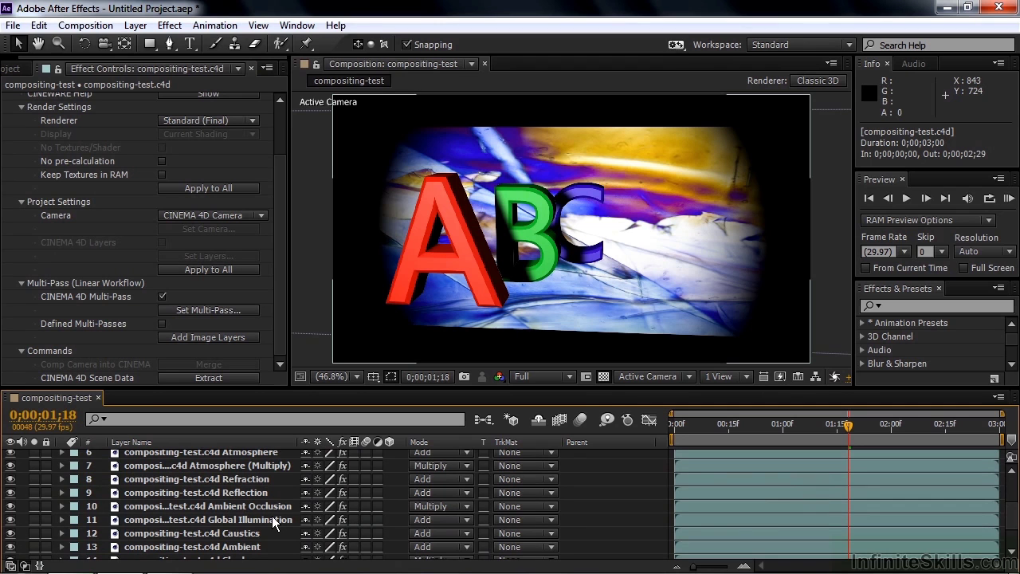
scroll(1010, 523, up, 1)
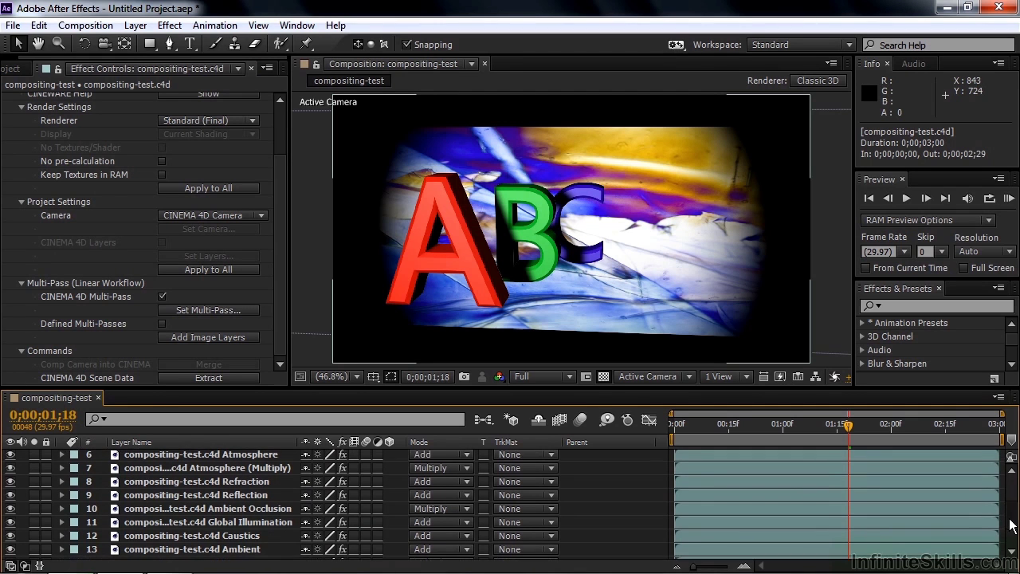
click(11, 458)
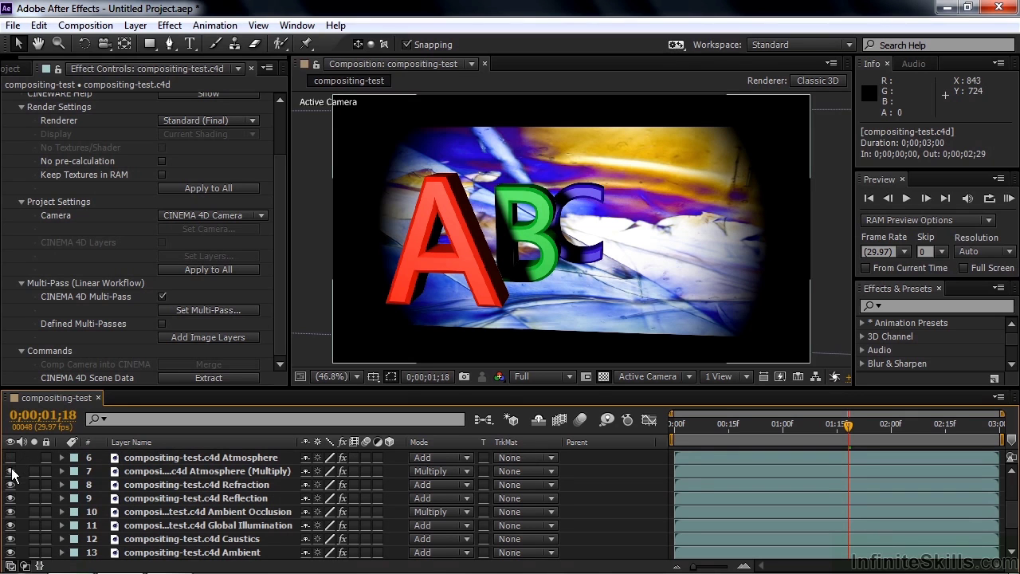
click(11, 471)
drag(11, 512, 11, 525)
click(11, 538)
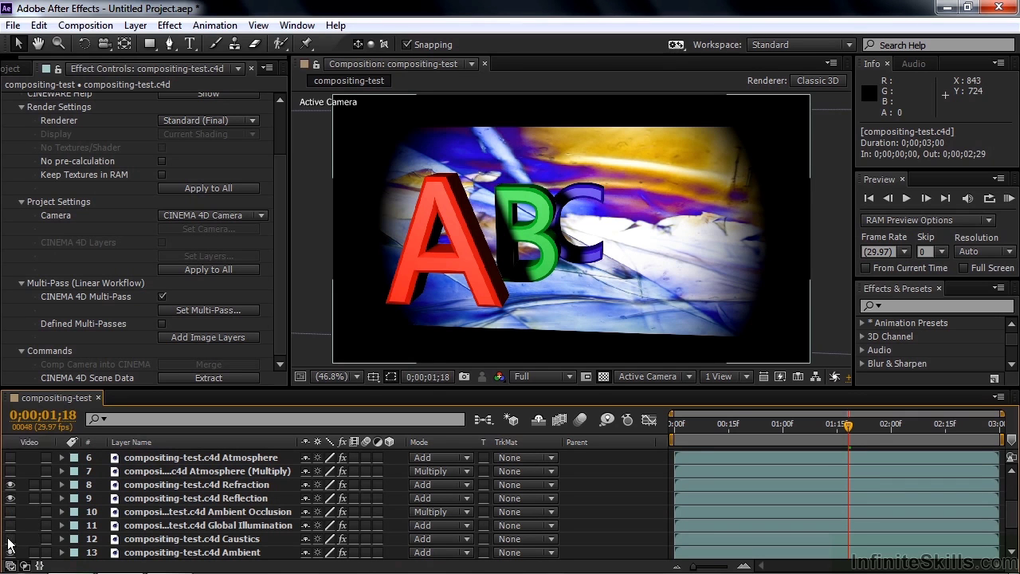
scroll(1004, 510, down, 2)
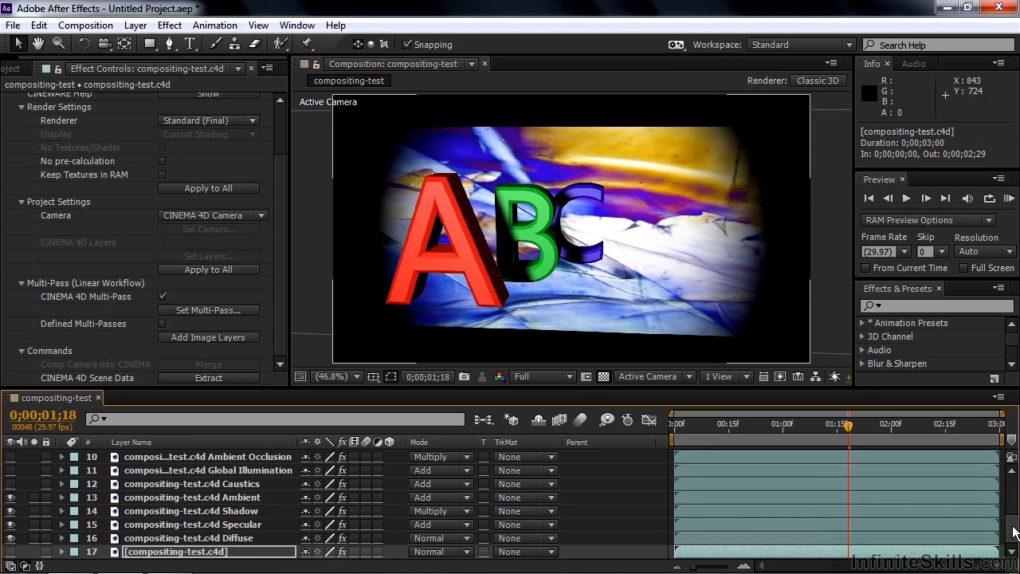
Drag the Object Buffer and light-graphics.jpg layers down to sit between Specular and Diffuse.
scroll(1014, 532, up, 5)
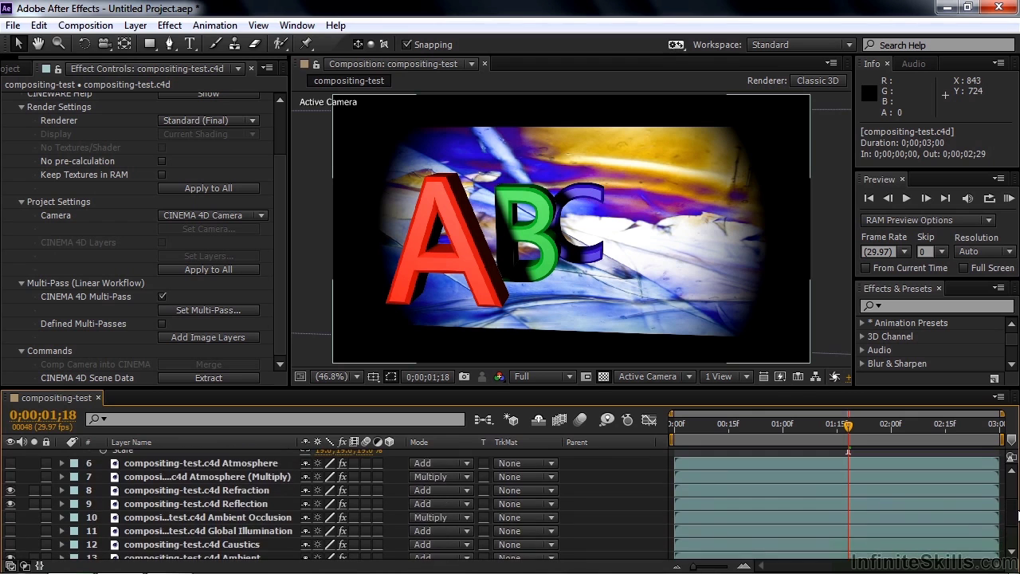
scroll(510, 505, up, 3)
click(172, 492)
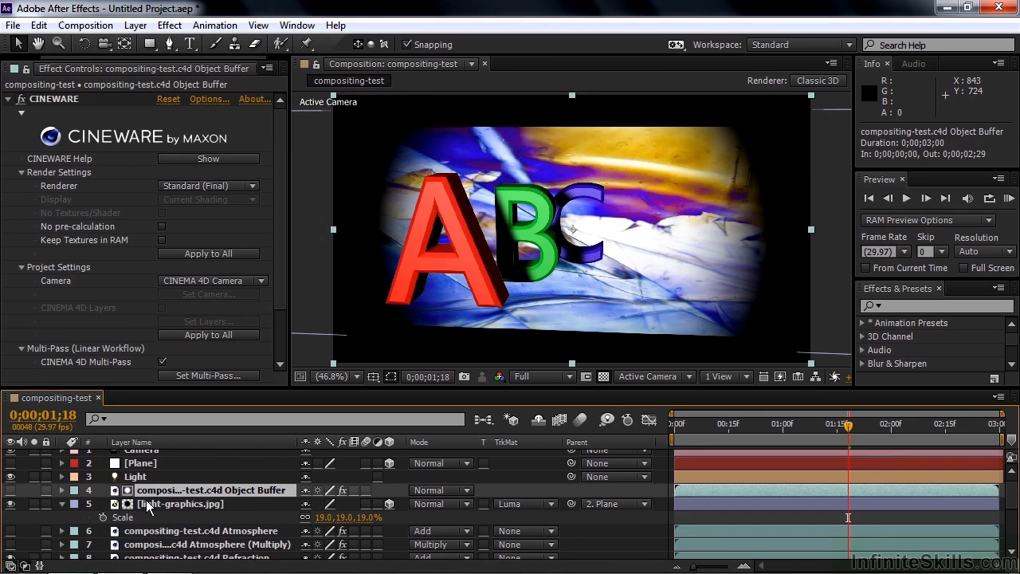
shift+click(145, 503)
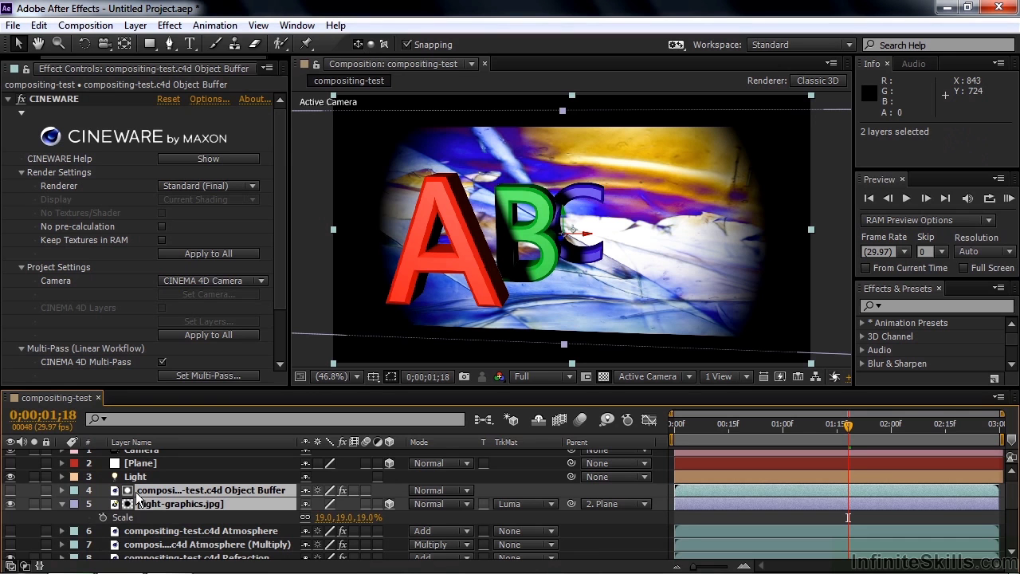
drag(145, 494, 162, 514)
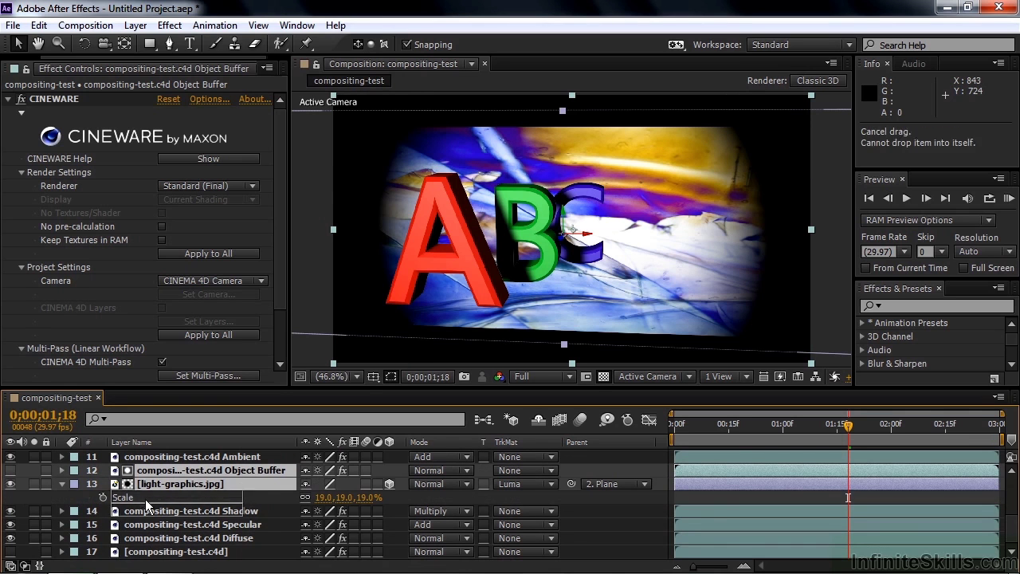
drag(145, 481, 146, 514)
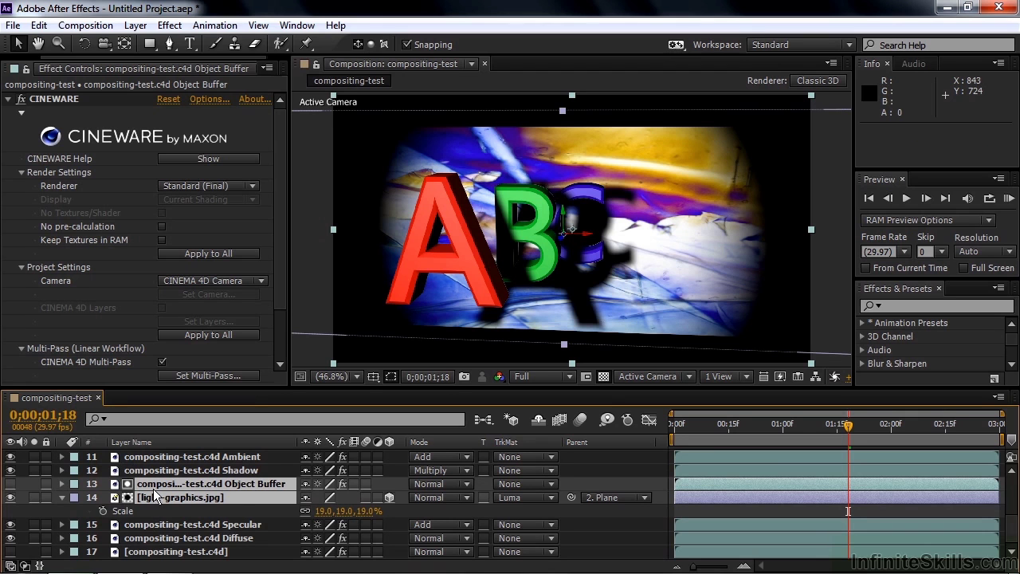
drag(153, 487, 157, 546)
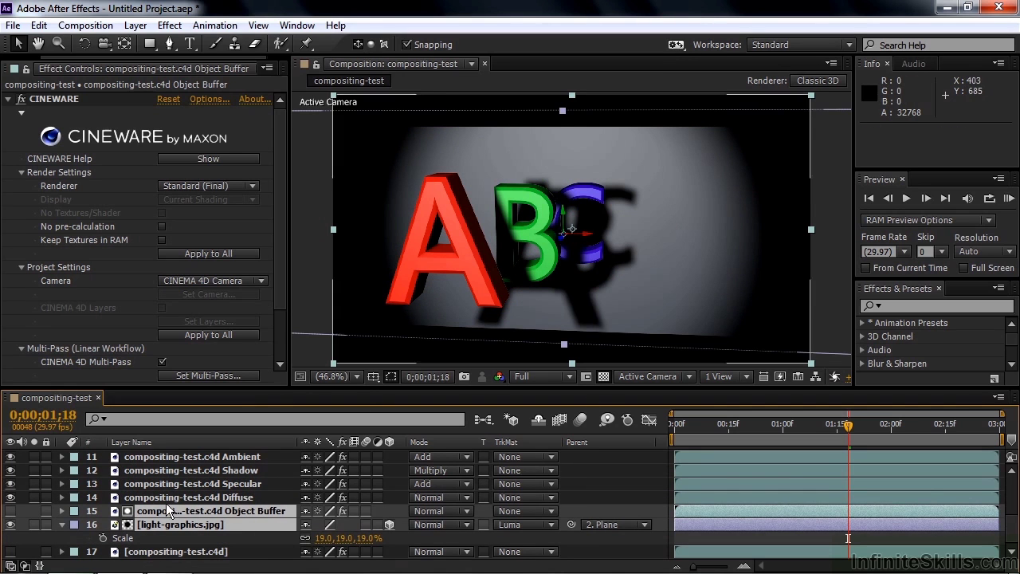
drag(144, 512, 143, 496)
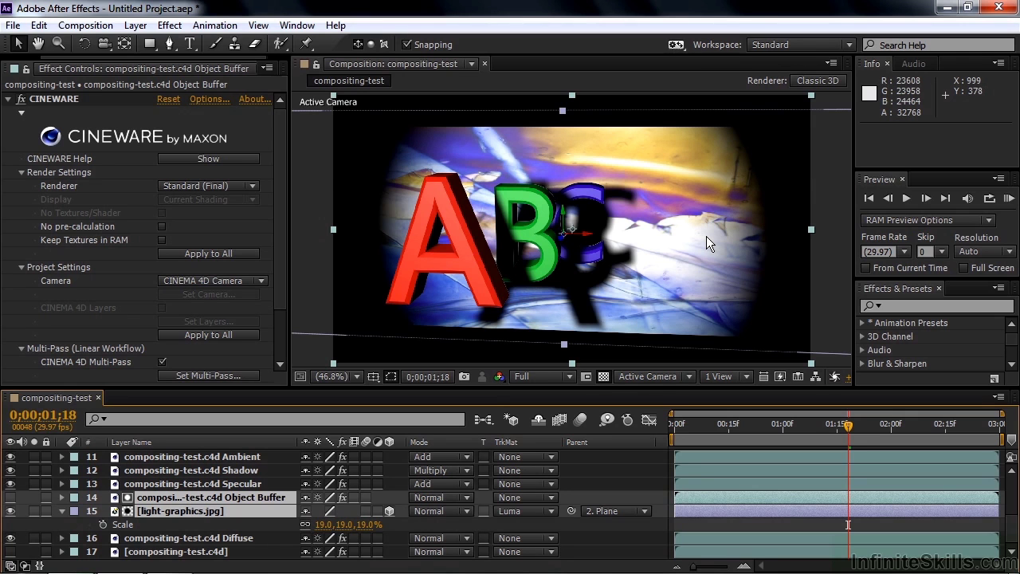
Scale light-graphics.jpg to 22% and move it to position 64, 44, 0.
click(221, 523)
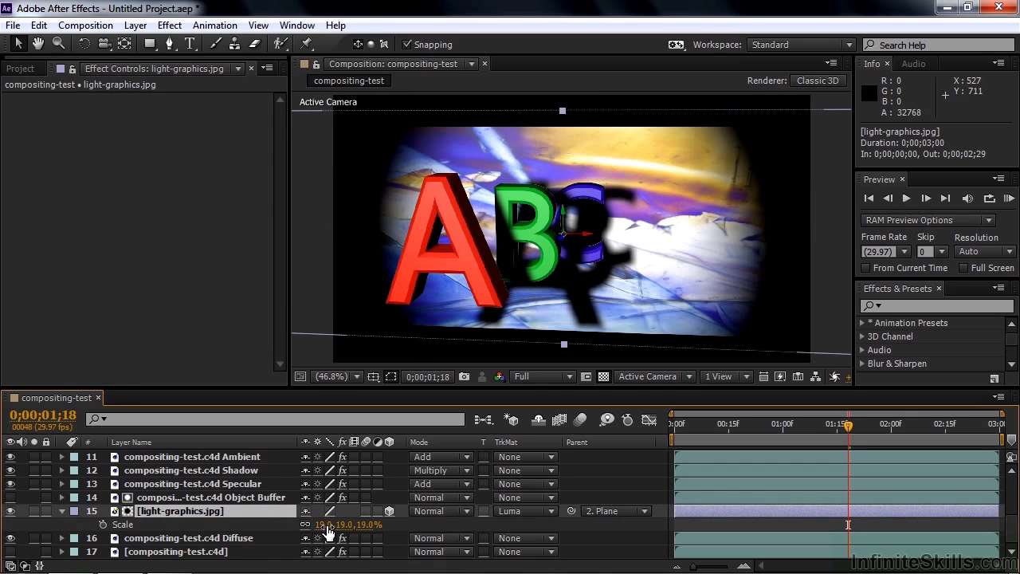
drag(323, 525, 341, 539)
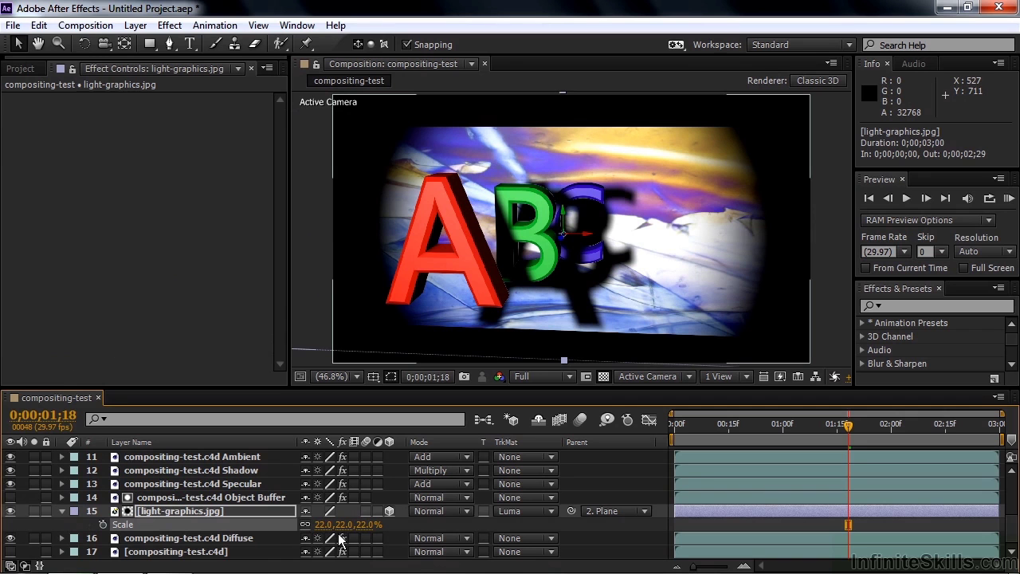
key(p)
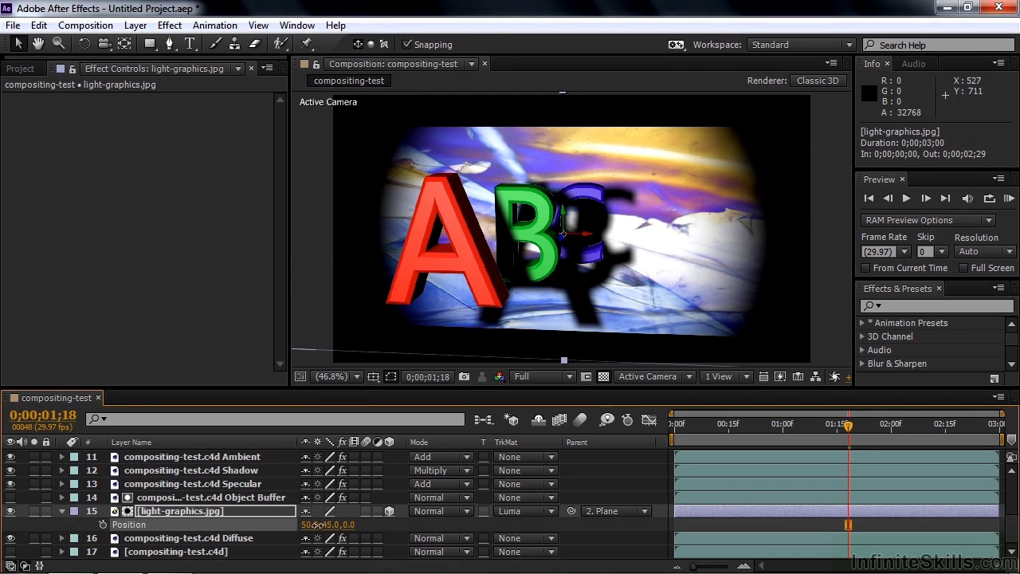
mouse_move(319, 525)
mouse_down()
mouse_move(305, 525)
mouse_move(316, 526)
mouse_up()
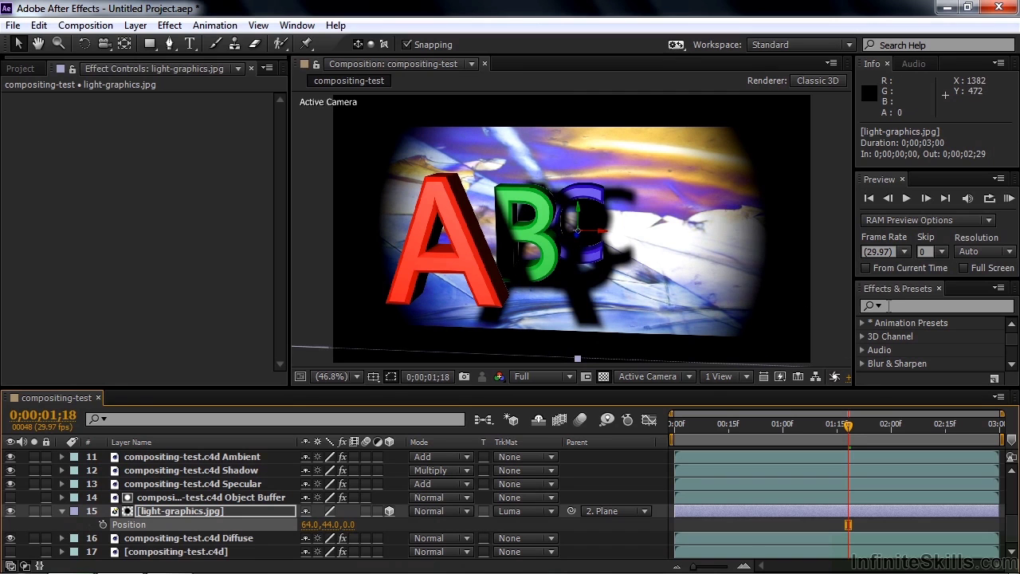
Apply a Wave Warp effect (height 10, width 40) to light-graphics.jpg.
click(888, 306)
text(wave warp)
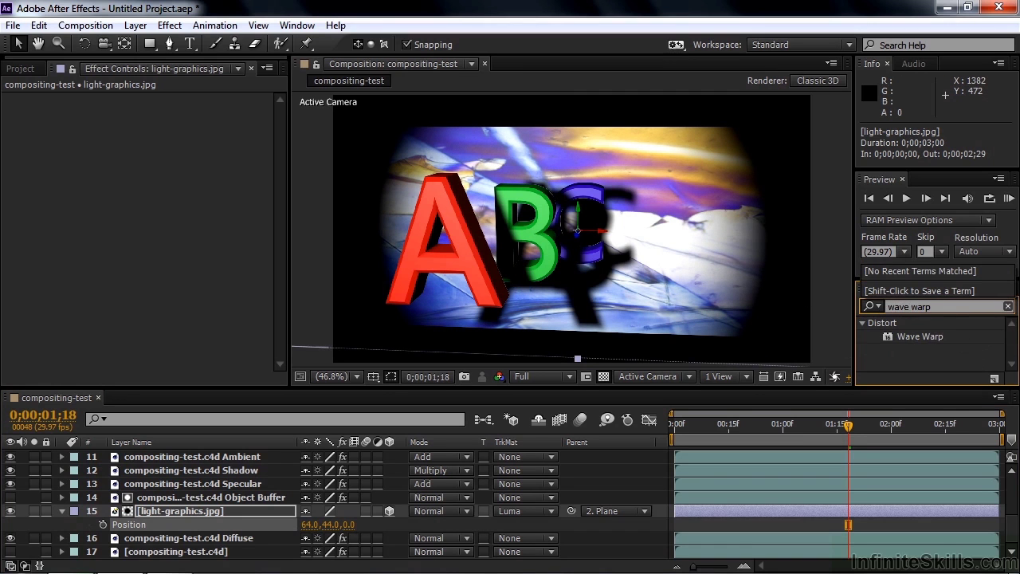
drag(916, 337, 237, 511)
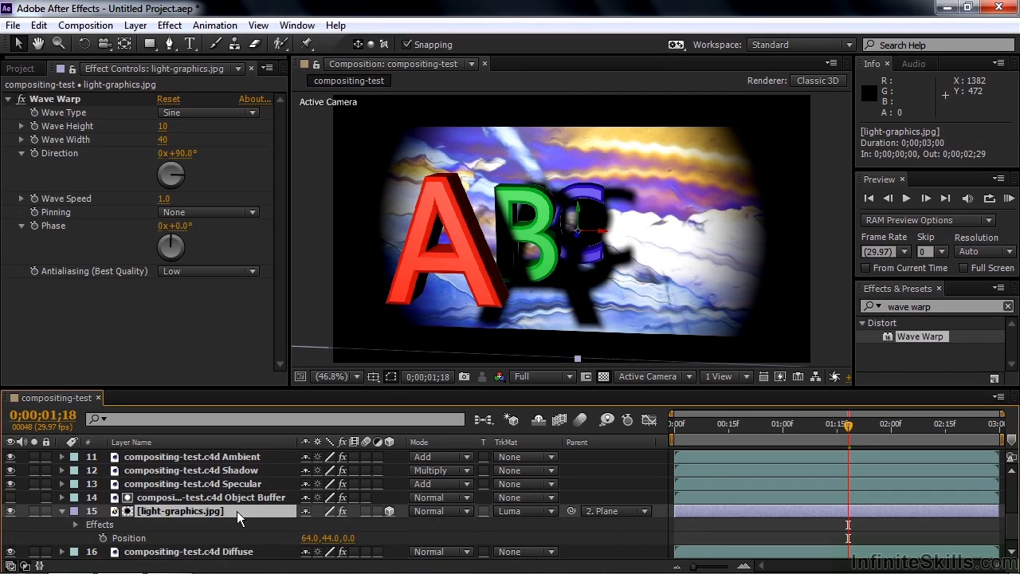
click(22, 69)
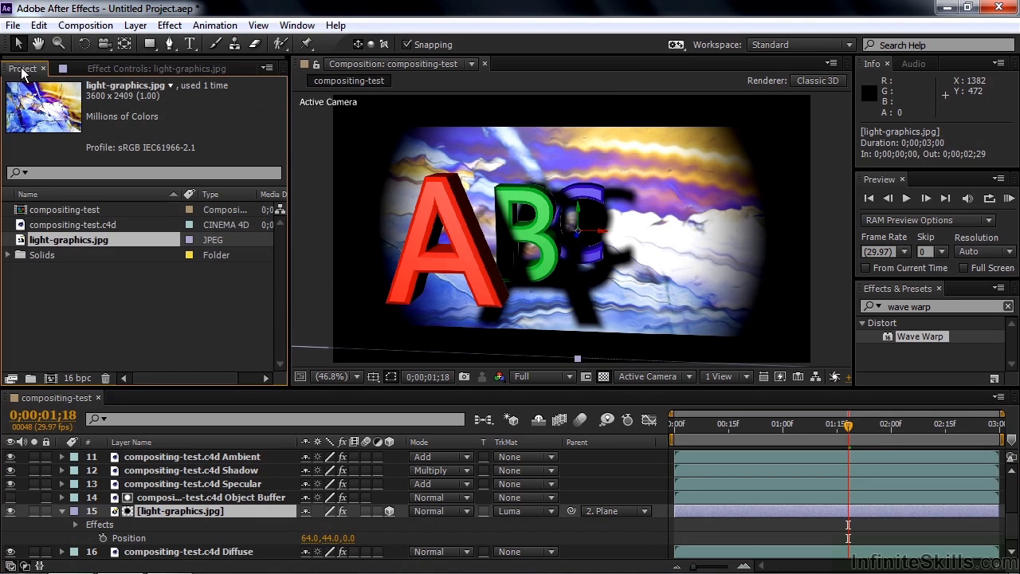
Import vineyard.mp4 and use it to replace the light-graphics.jpg layer's source.
double_click(80, 302)
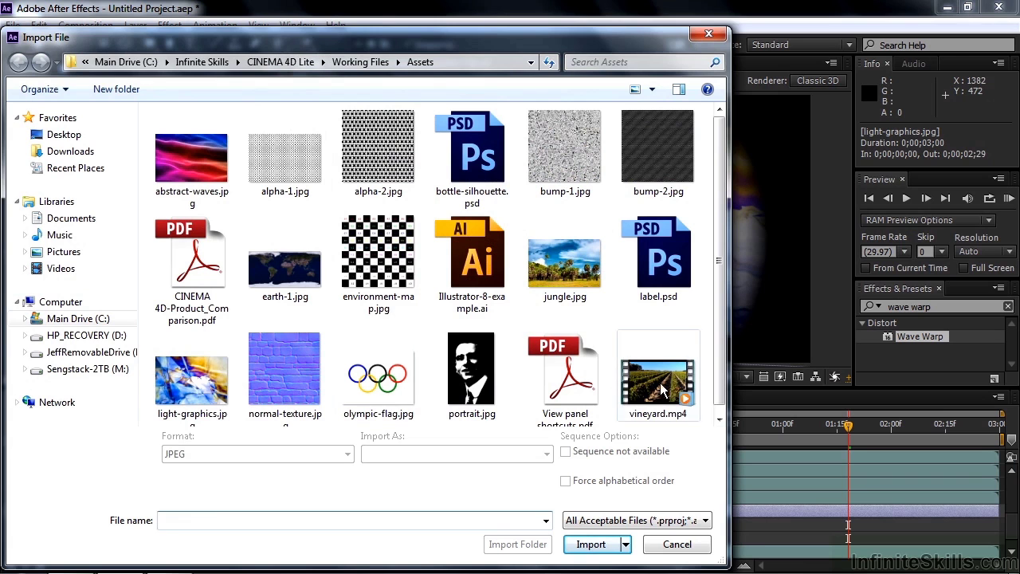
double_click(663, 382)
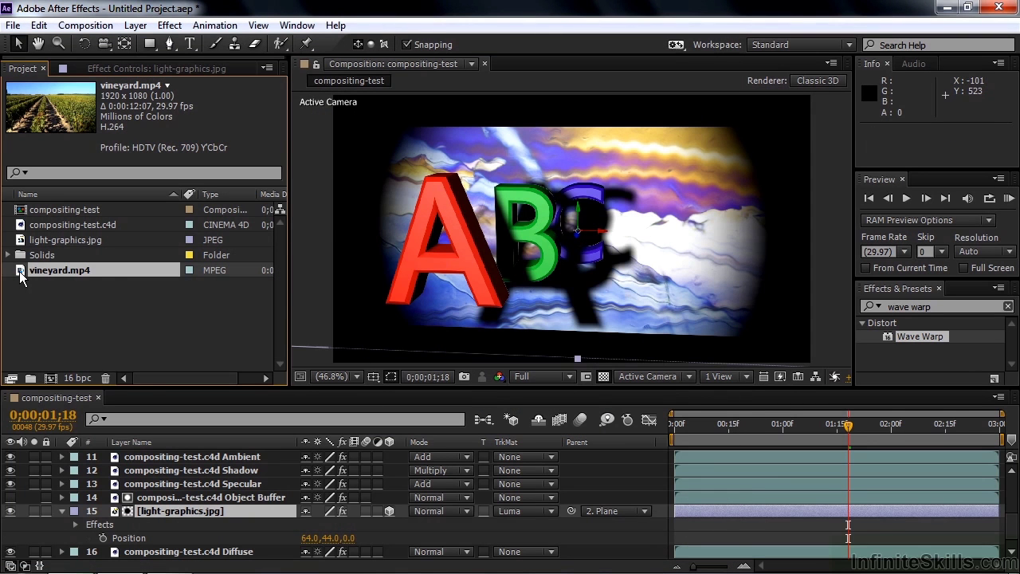
drag(22, 271, 142, 510)
key(alt)
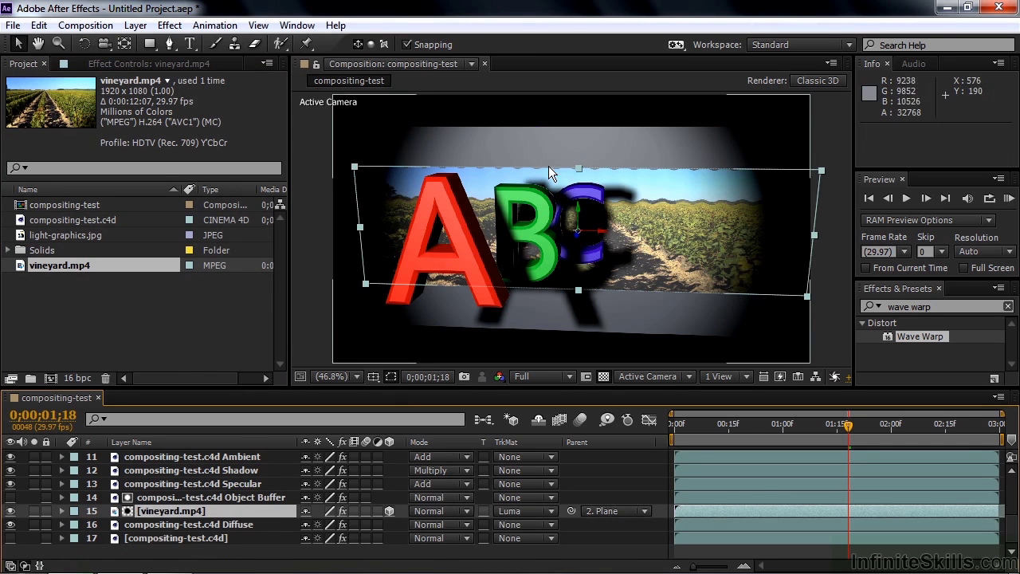
Stretch the vineyard video taller and move it with the Object Buffer above Specular.
drag(579, 167, 579, 115)
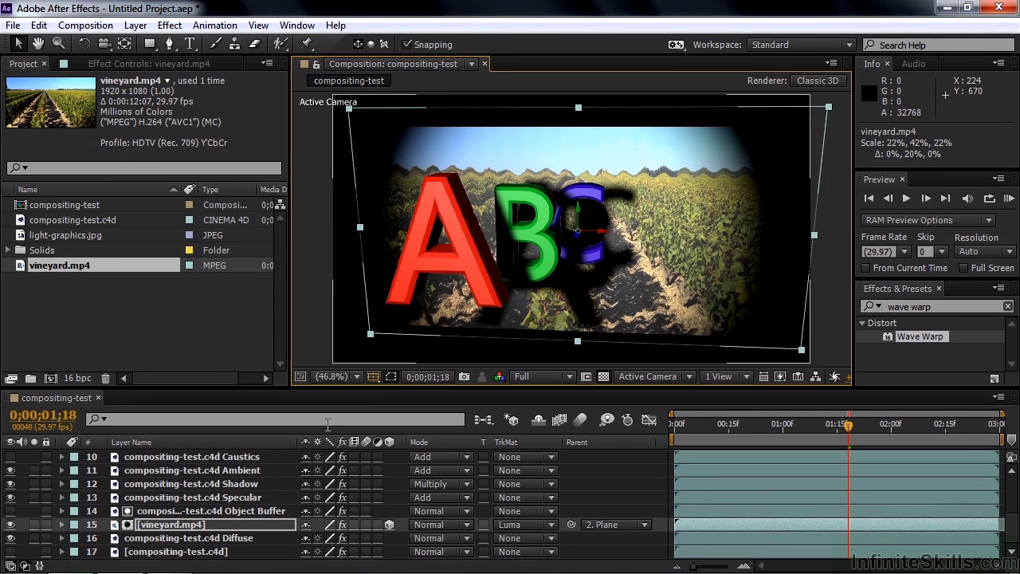
shift+click(125, 510)
drag(126, 511, 128, 497)
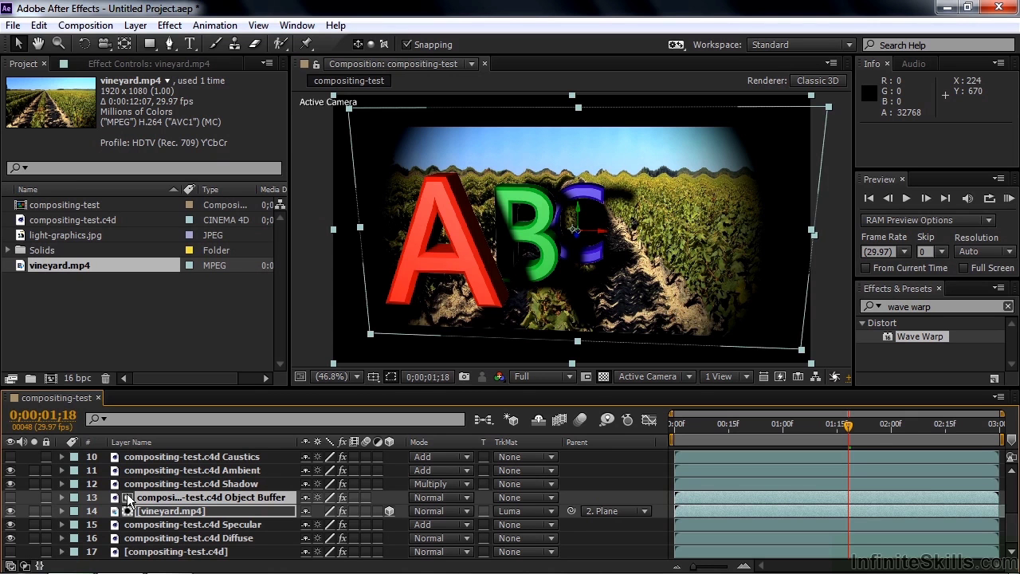
Turn on the D-Extrude NURBS glass letter in the c4d scene, preview-render it, and return to After Effects.
double_click(127, 498)
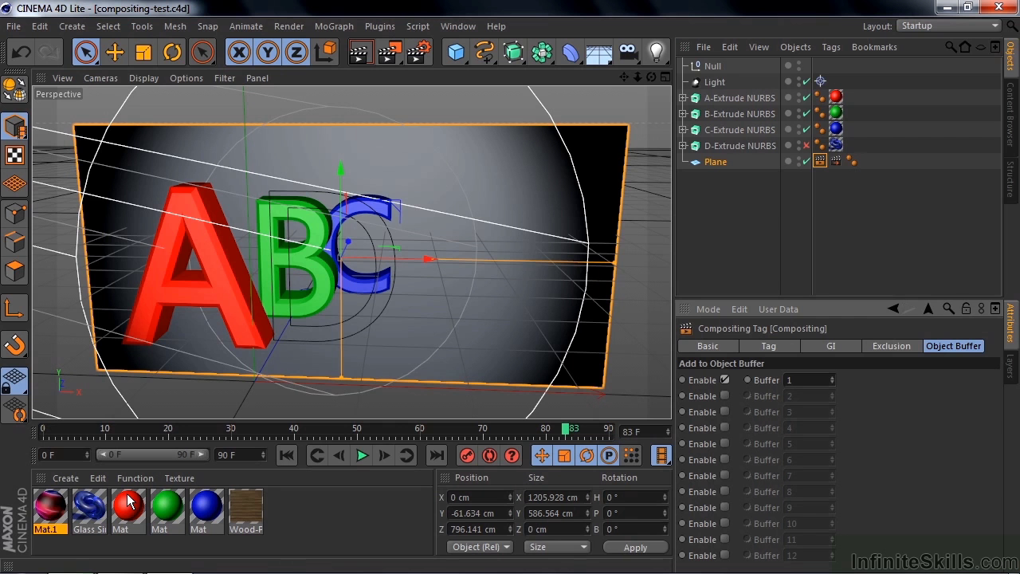
click(806, 145)
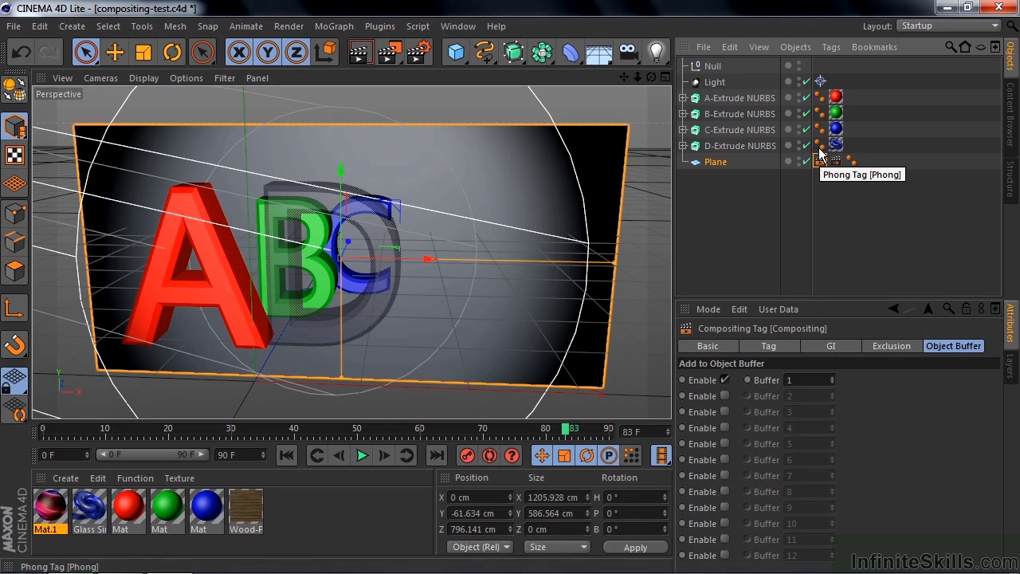
key(ctrl+r)
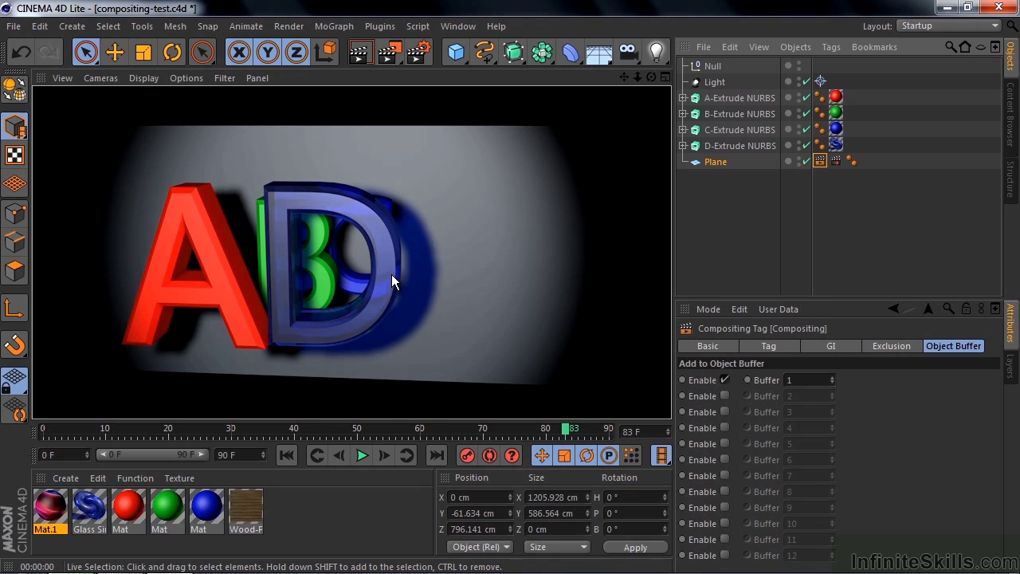
key(alt+Tab)
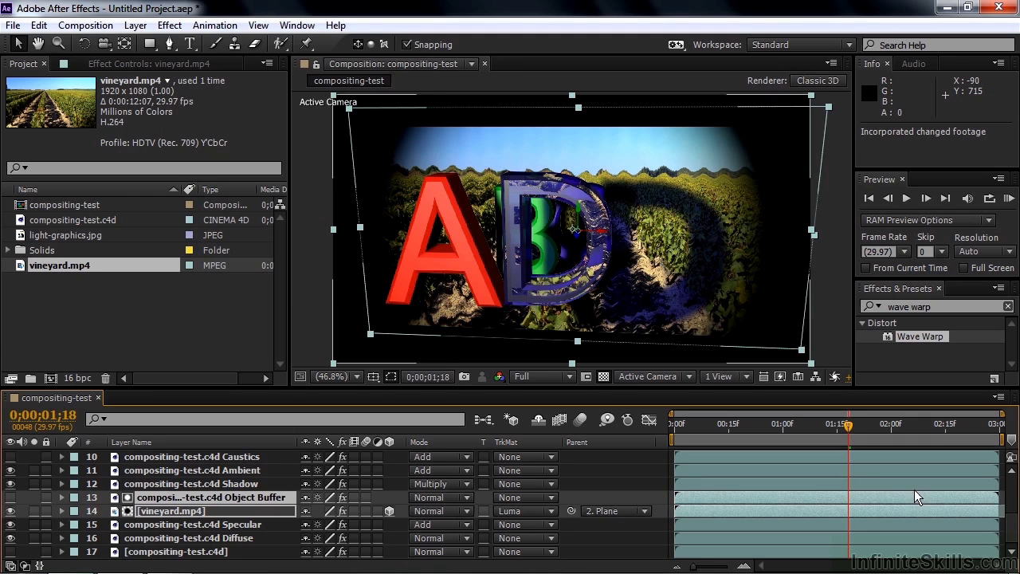
scroll(1015, 536, up, 3)
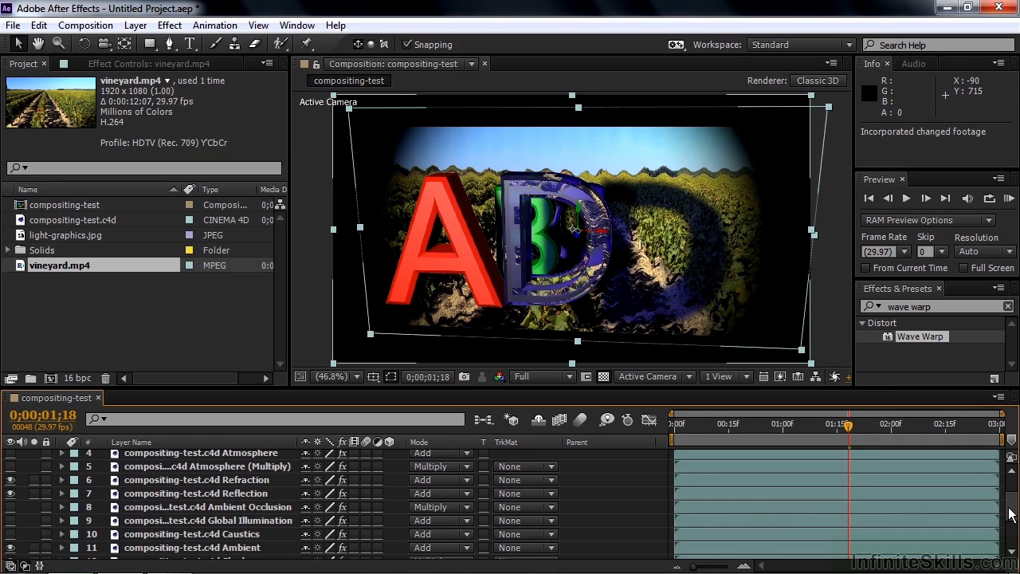
click(10, 494)
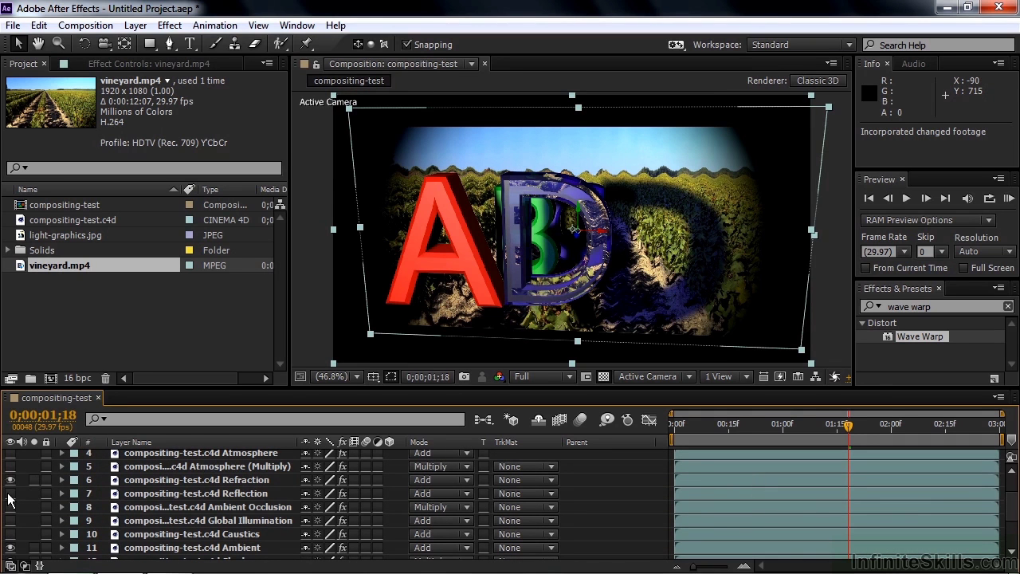
click(9, 494)
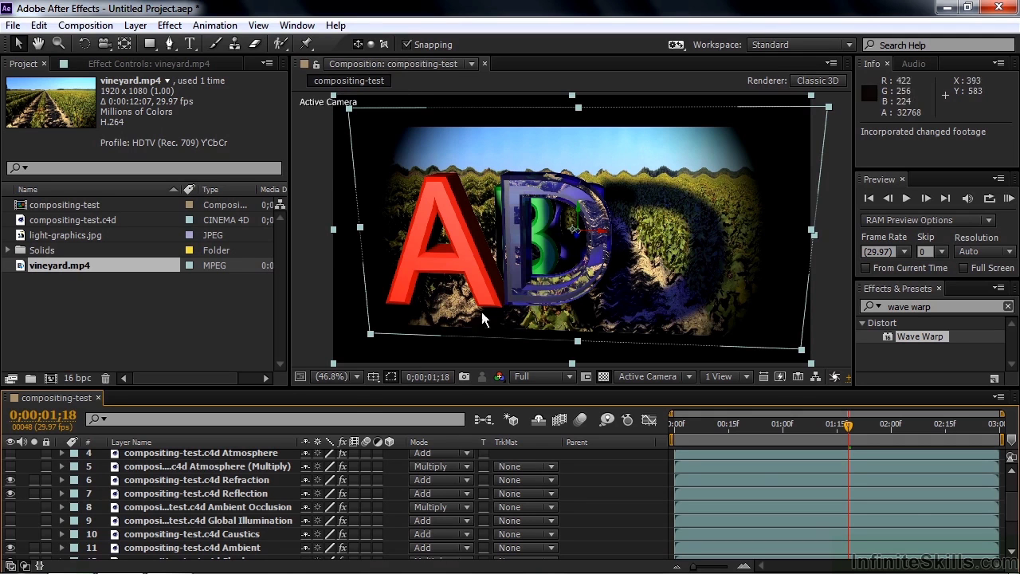